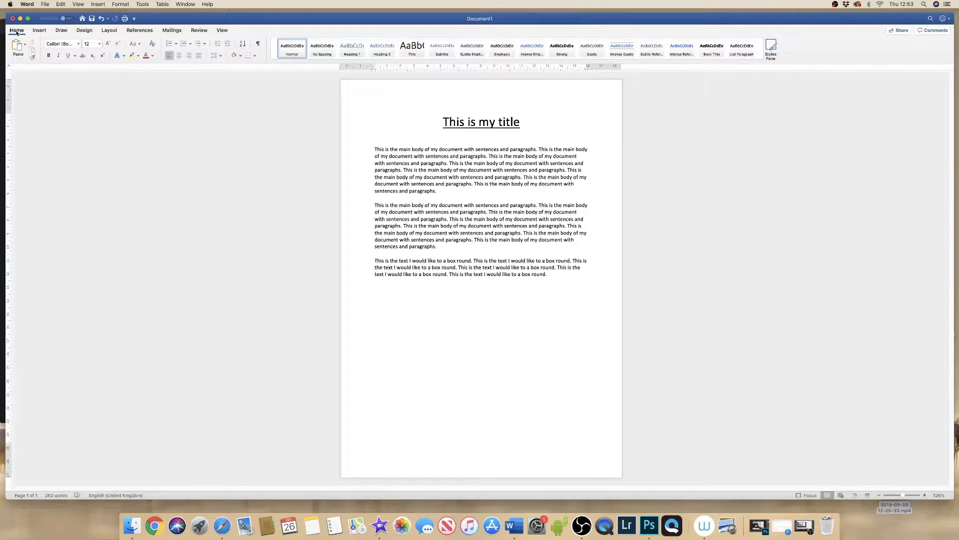
# Step: Draw a horizontal text box about 4.98 cm high and 16.41 cm wide directly below the last paragraph
pyautogui.click(40, 31)
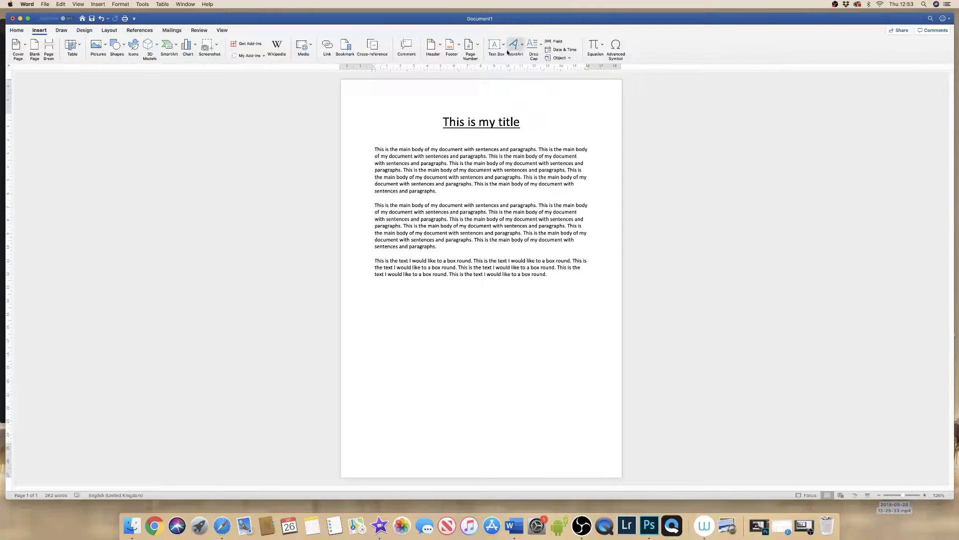
pyautogui.click(504, 47)
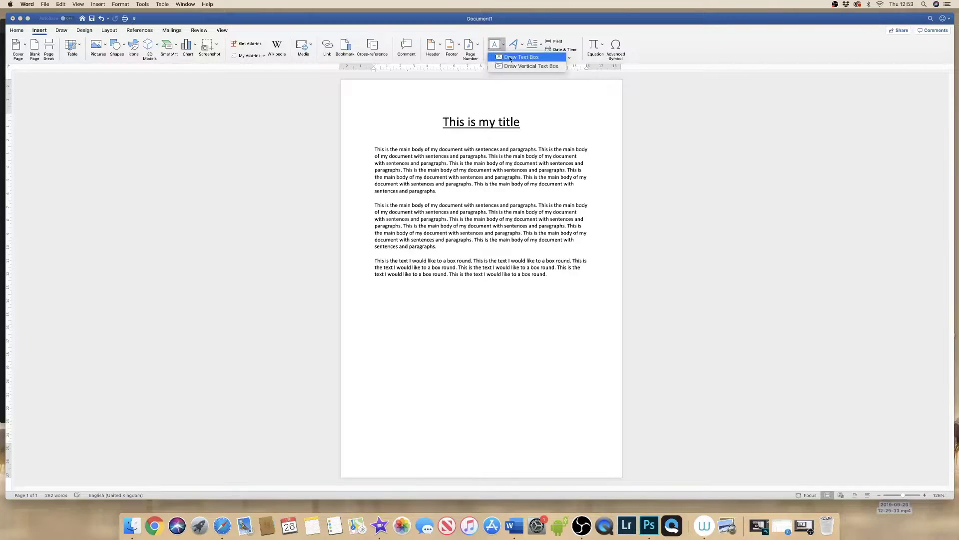
pyautogui.click(511, 58)
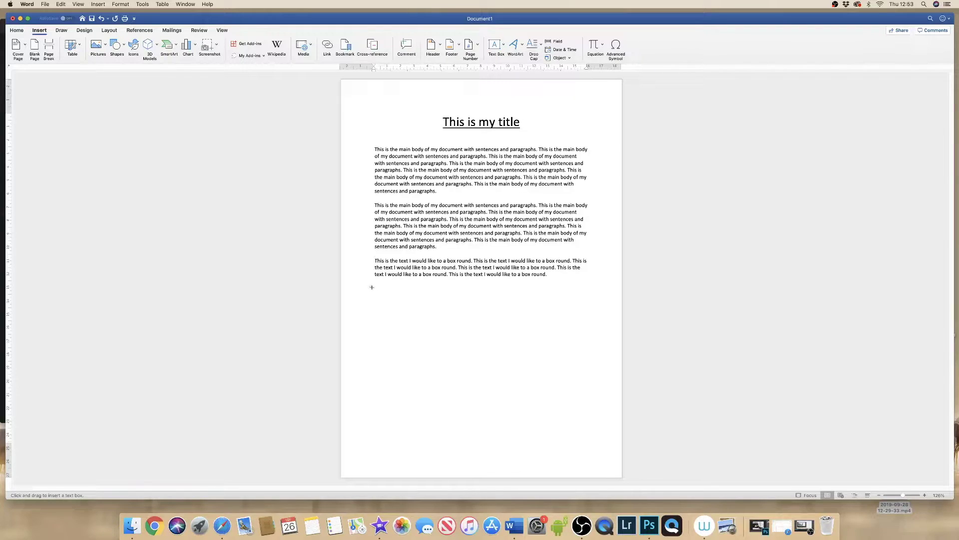
pyautogui.moveTo(373, 287); pyautogui.dragTo(594, 354)
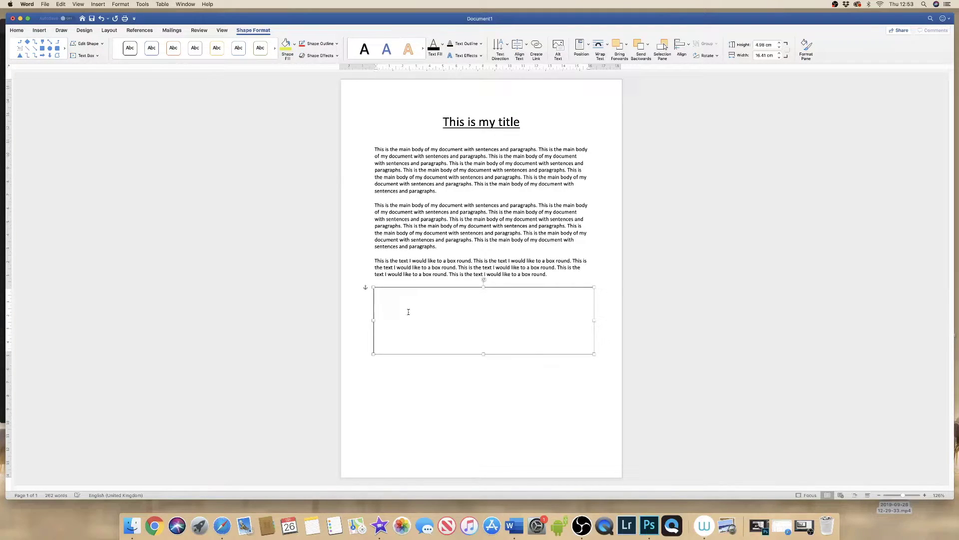
# Step: Copy the last paragraph, "This is the text I would like to a box round", and paste it into the empty text box
pyautogui.moveTo(551, 274); pyautogui.dragTo(375, 260)
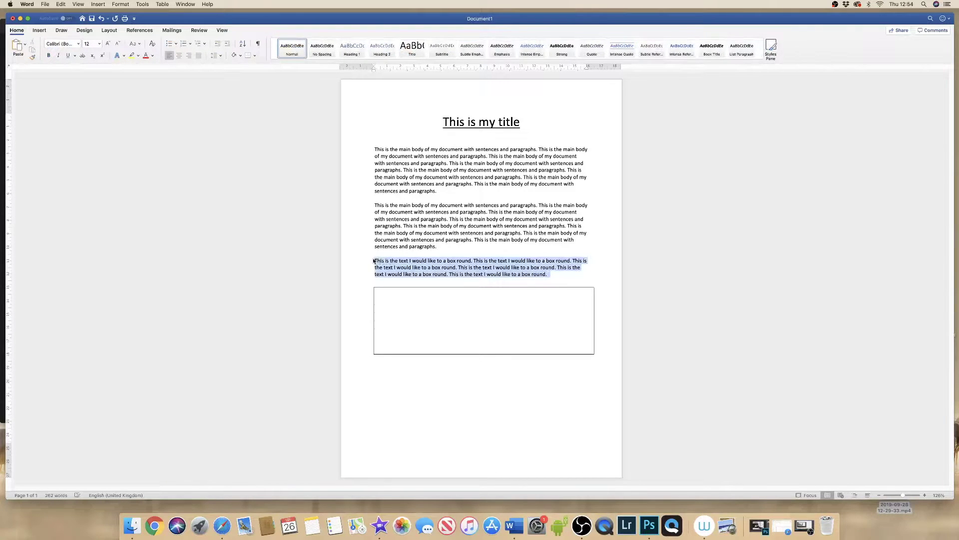
pyautogui.press('super+c')
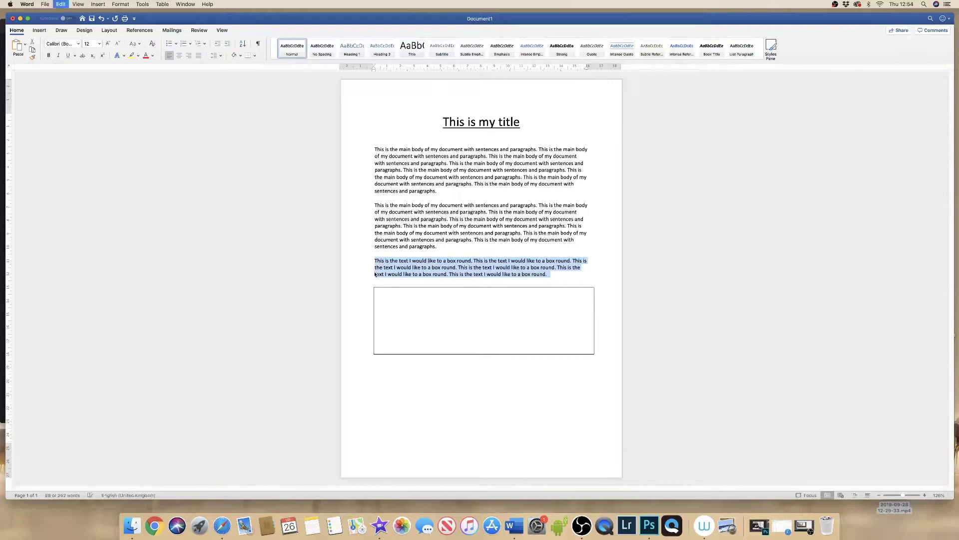
pyautogui.click(388, 297)
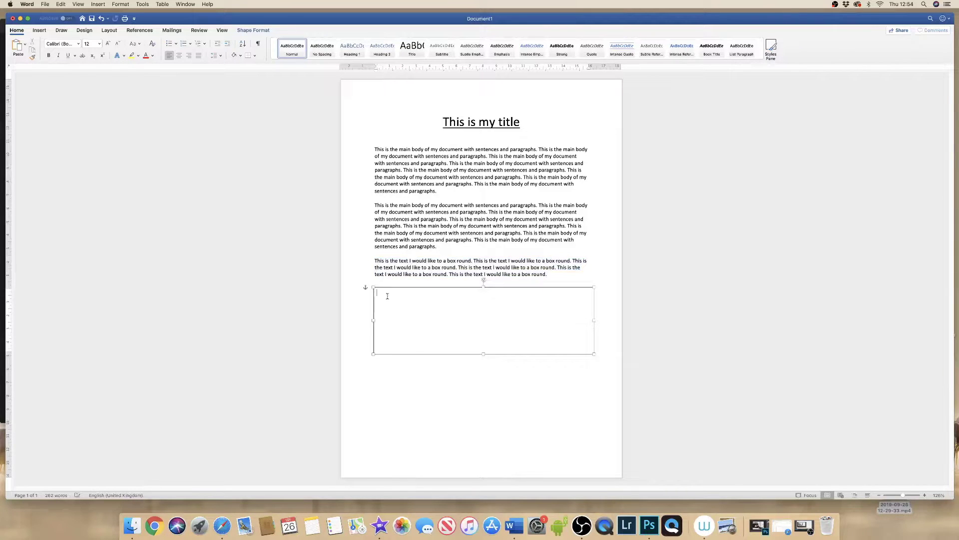
pyautogui.press('super+v')
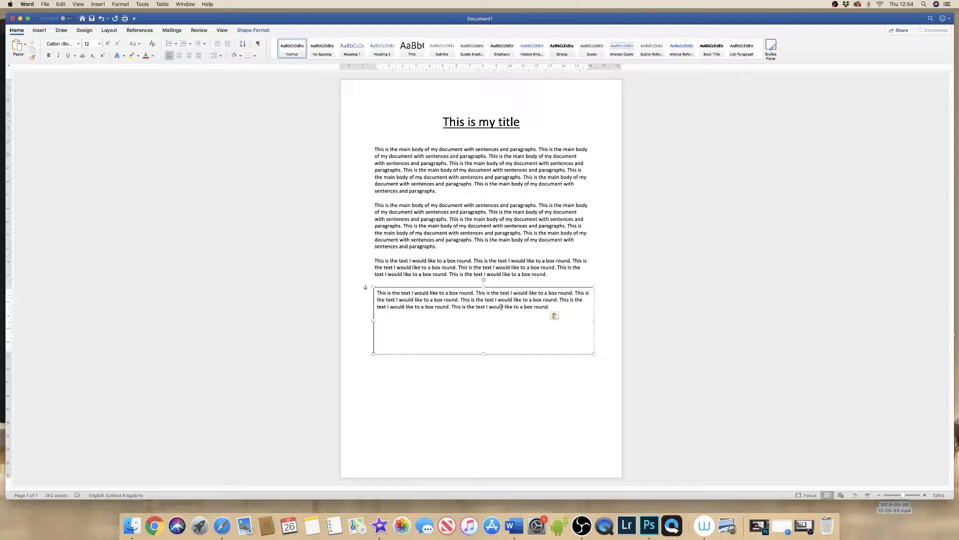
# Step: Shrink the text box's height to about 1.93 cm so its border fits closely around the three lines of text
pyautogui.moveTo(483, 354); pyautogui.dragTo(480, 313)
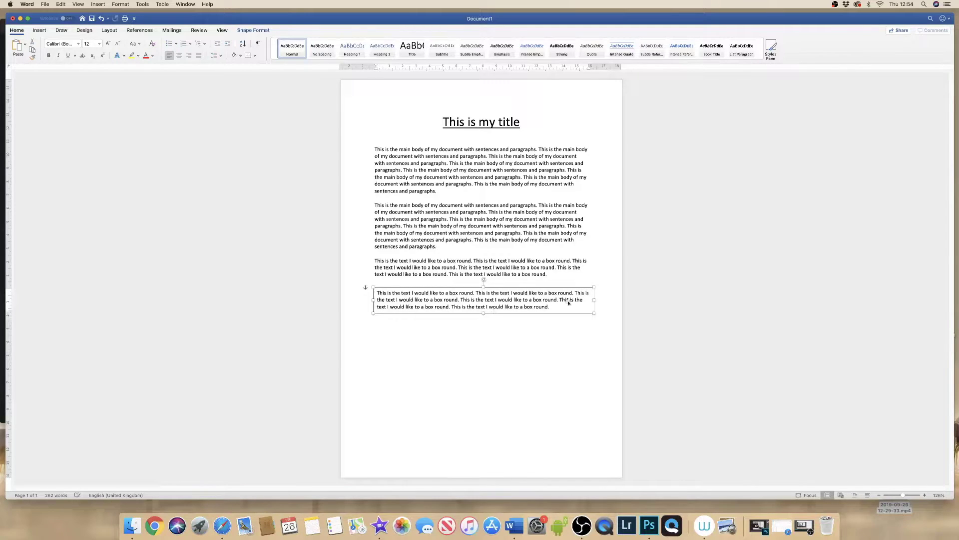
pyautogui.click(481, 360)
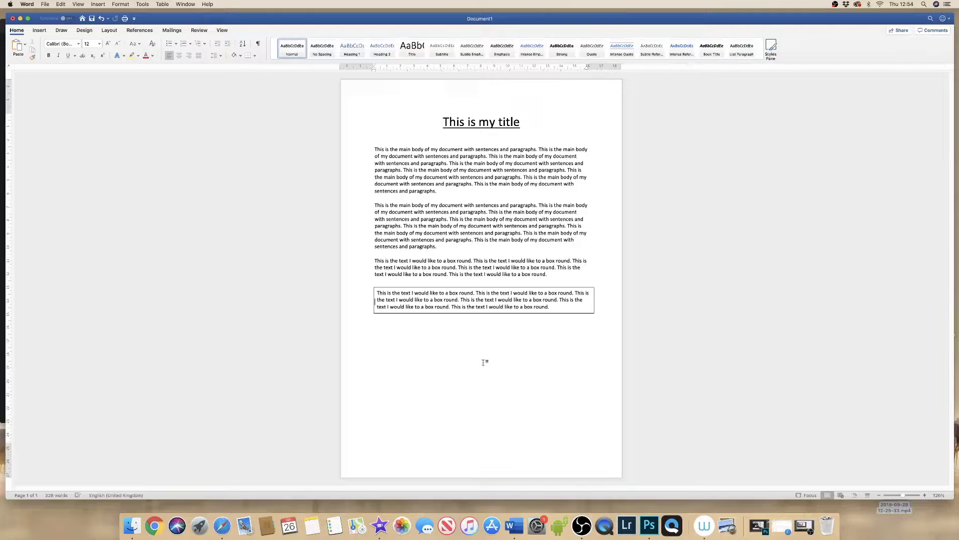
pyautogui.click(491, 298)
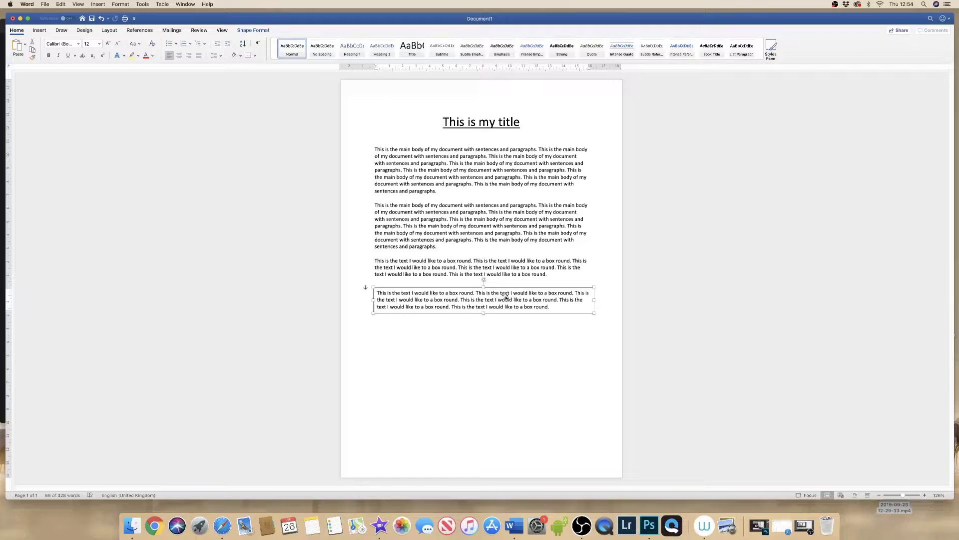
pyautogui.click(498, 330)
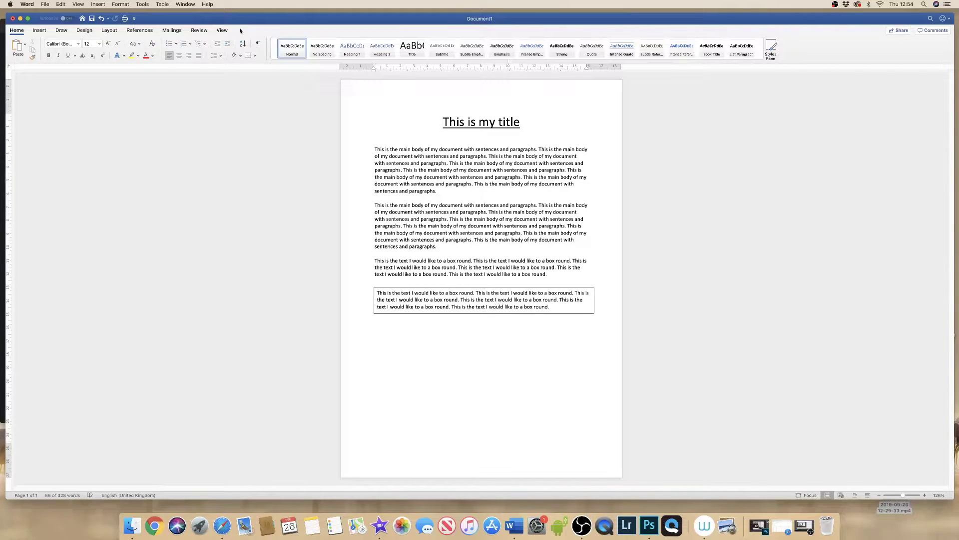
# Step: Set the text box's text wrapping to Tight, leaving the box below the last paragraph
pyautogui.click(425, 303)
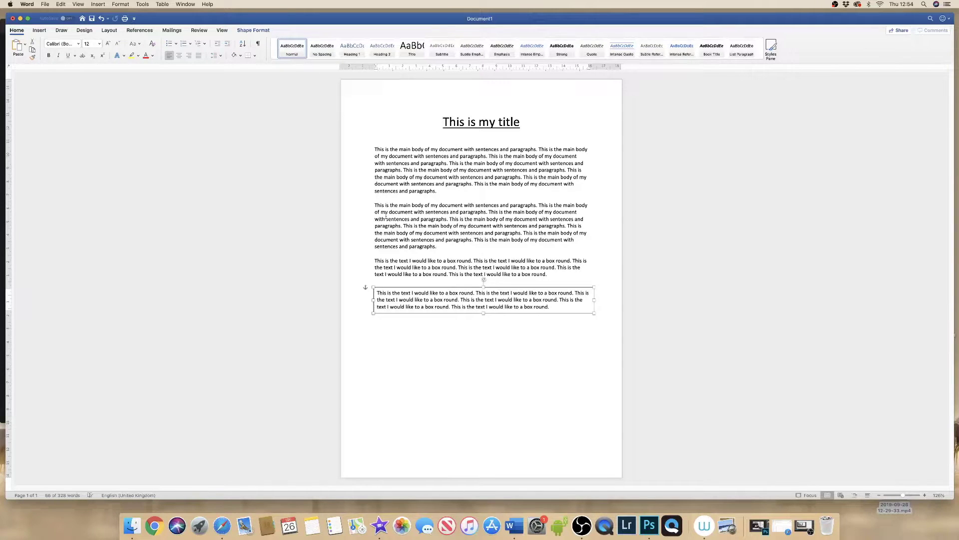
pyautogui.doubleClick(446, 288)
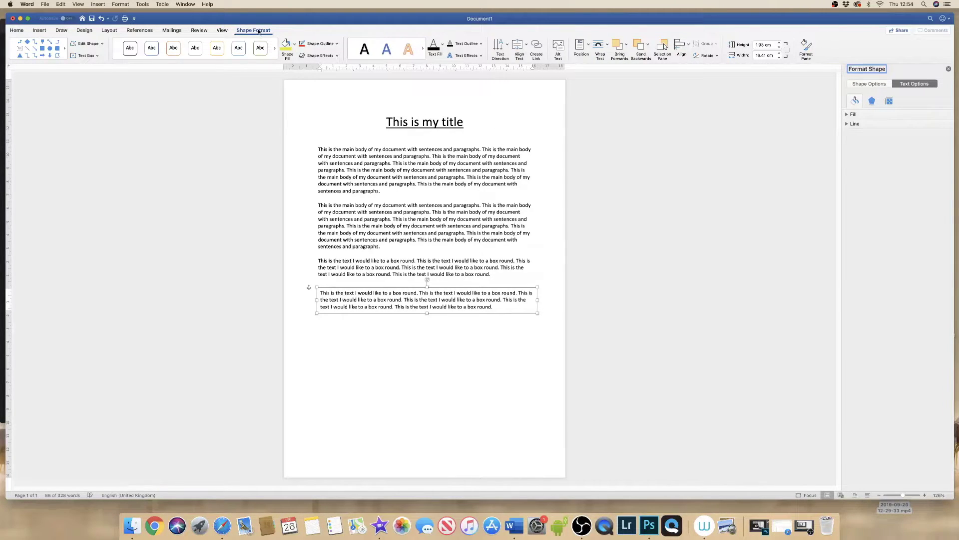
pyautogui.click(608, 47)
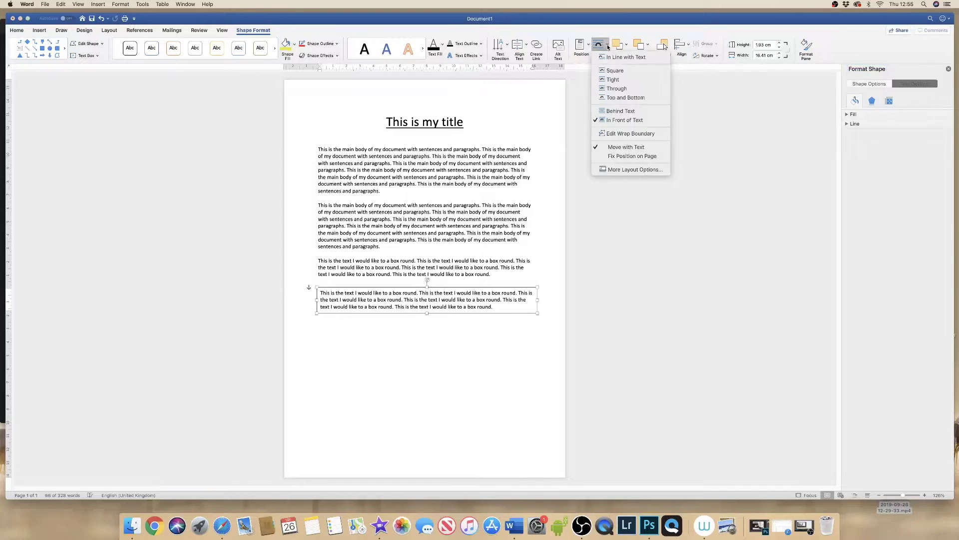
pyautogui.click(610, 82)
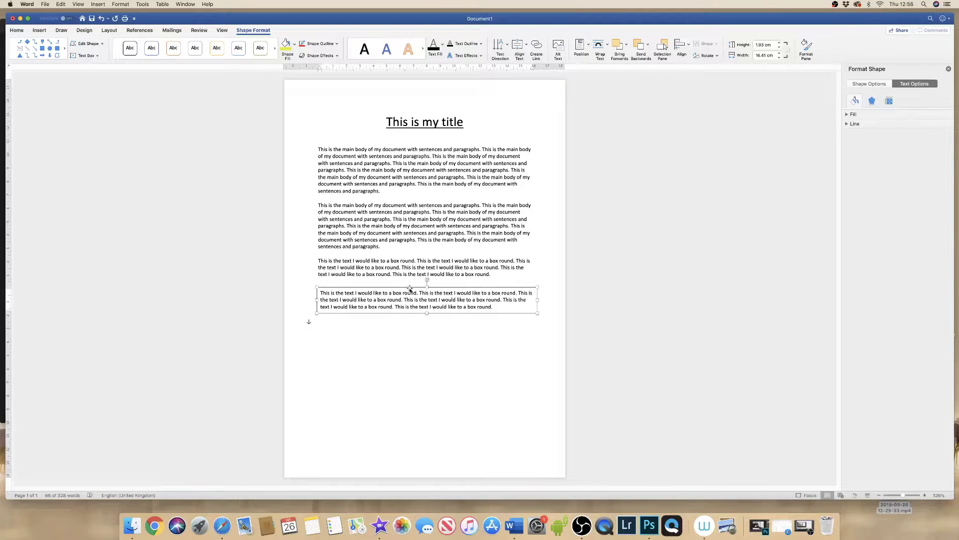
pyautogui.moveTo(409, 288)
pyautogui.mouseDown()
pyautogui.moveTo(414, 165)
pyautogui.moveTo(409, 300)
pyautogui.moveTo(408, 289)
pyautogui.mouseUp()
pyautogui.click(414, 329)
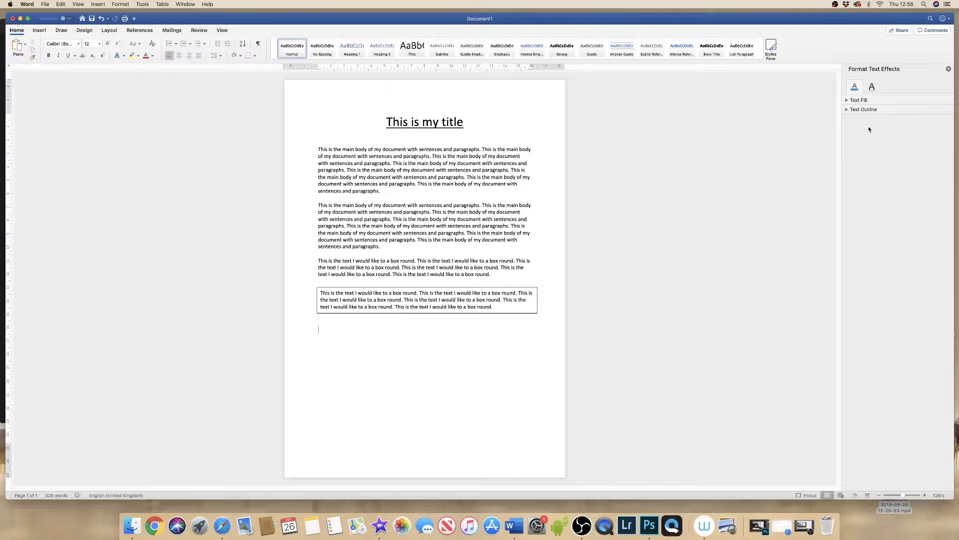
# Step: Select the text box and open the Fill settings for its shape
pyautogui.click(435, 303)
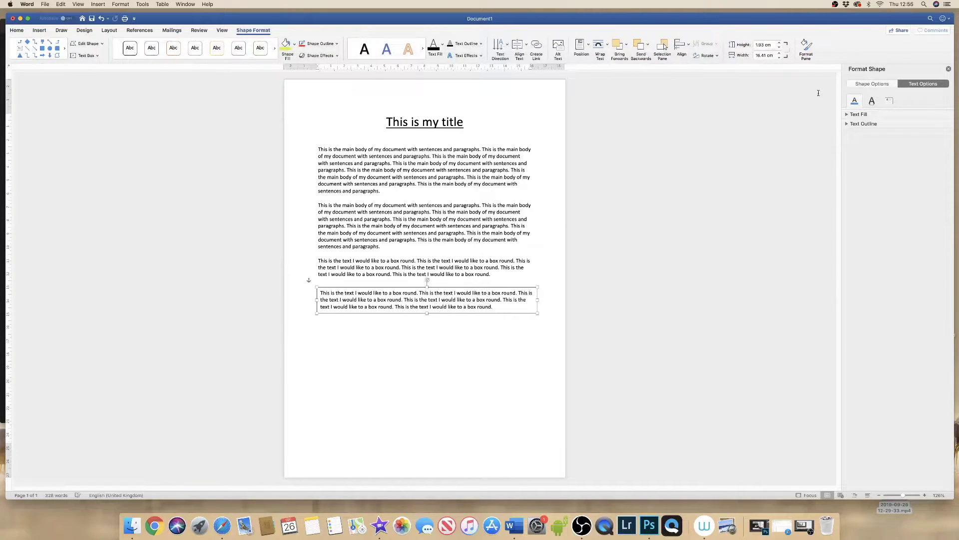
pyautogui.click(865, 85)
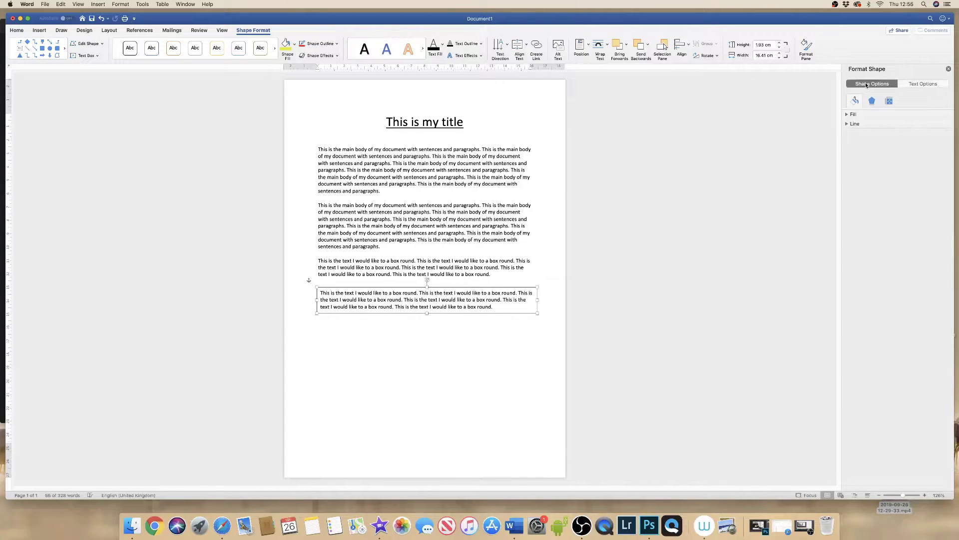
pyautogui.click(848, 115)
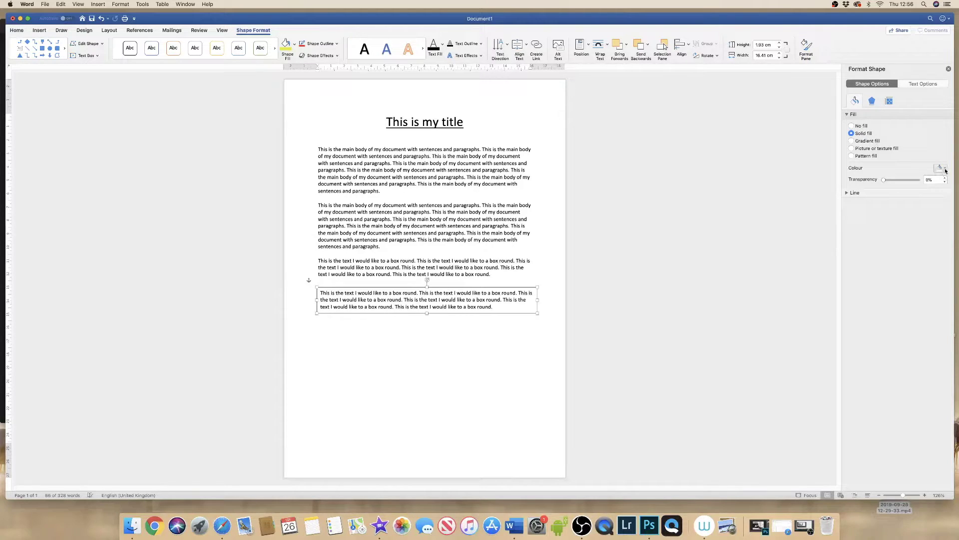
# Step: Try the gradient, picture or texture, and pattern fills on the text box, and return it to a solid fill
pyautogui.click(851, 141)
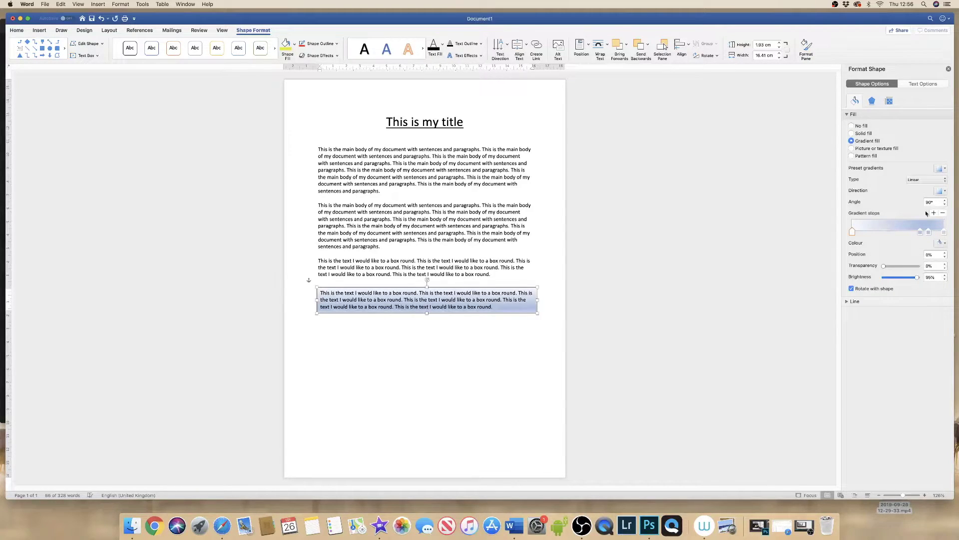
pyautogui.click(852, 148)
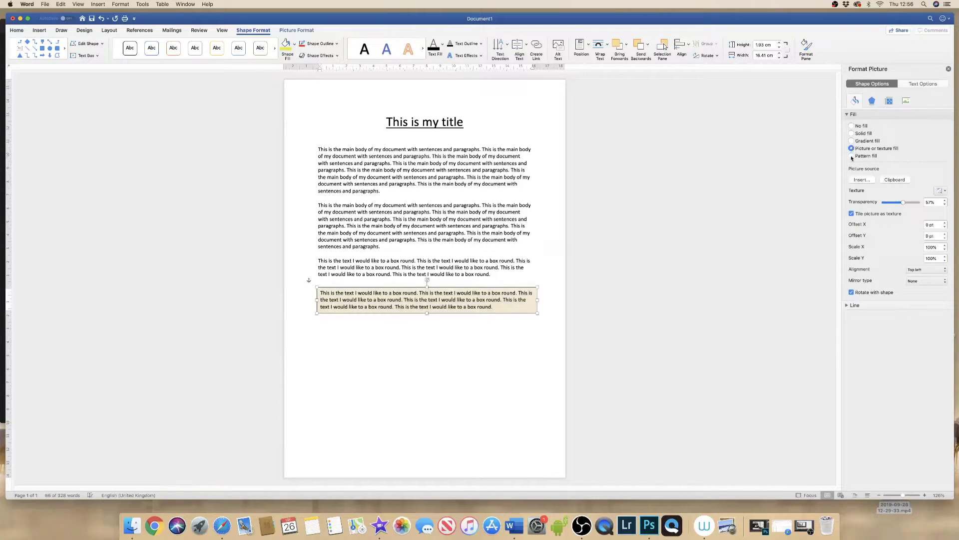
pyautogui.click(851, 155)
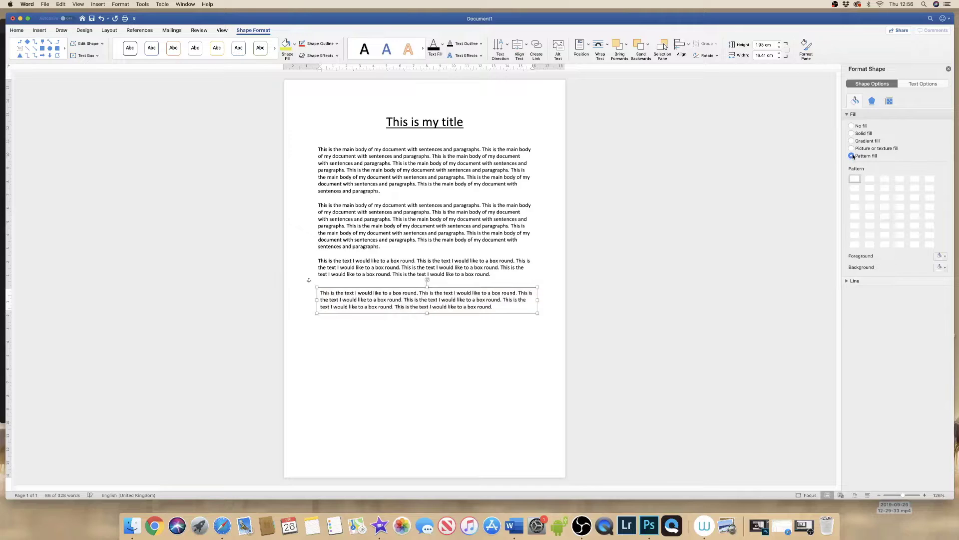
pyautogui.click(852, 133)
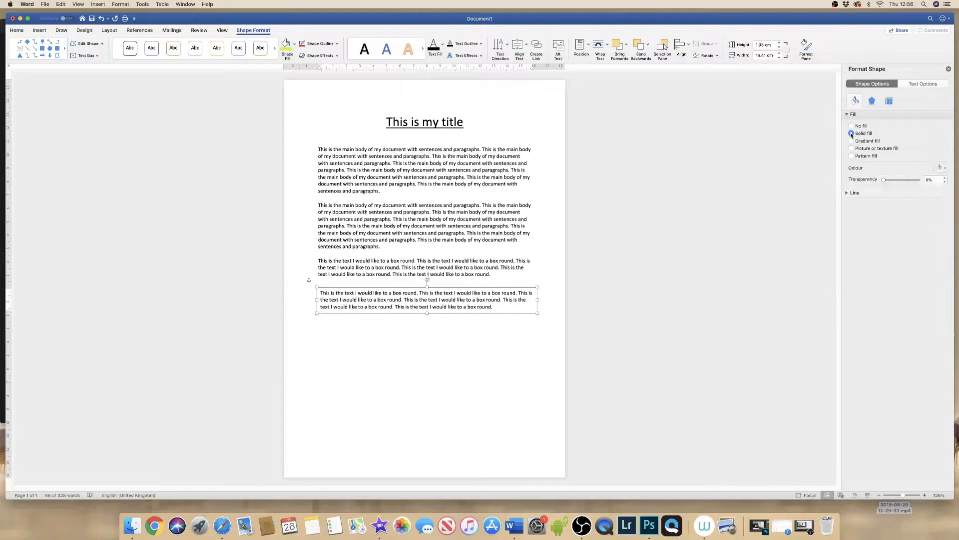
# Step: Try to pick a custom solid fill colour for the text box from the colour wheel
pyautogui.click(946, 169)
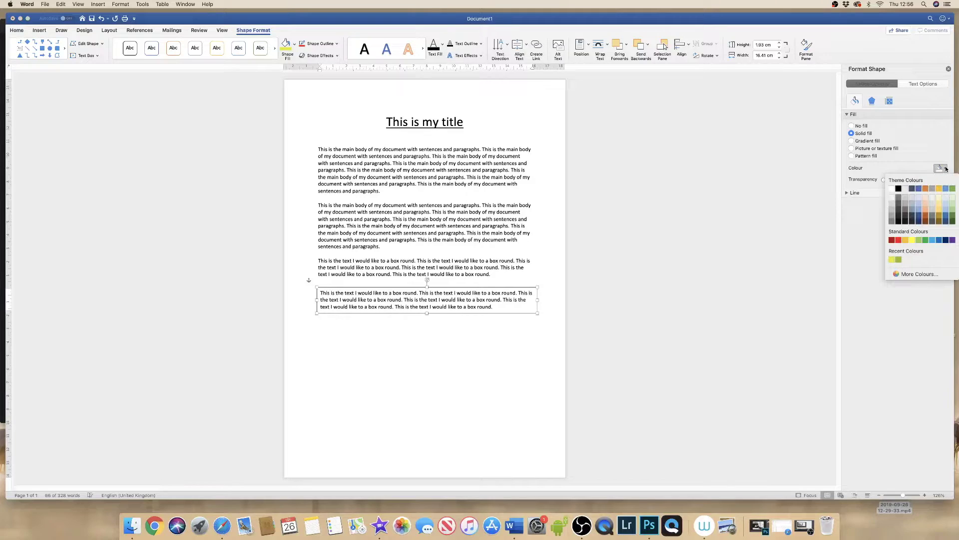
pyautogui.click(909, 275)
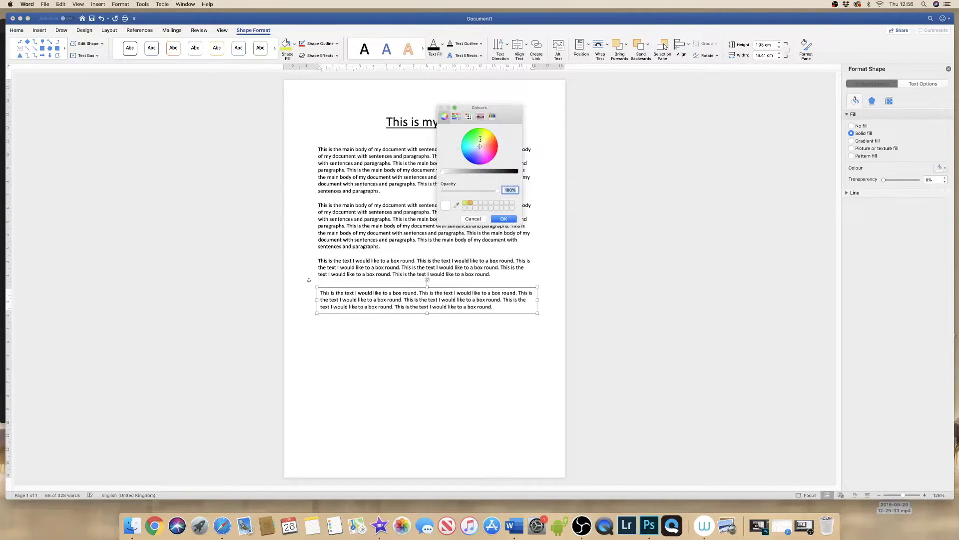
pyautogui.moveTo(479, 146)
pyautogui.mouseDown()
pyautogui.moveTo(470, 151)
pyautogui.moveTo(487, 157)
pyautogui.moveTo(482, 139)
pyautogui.mouseUp()
pyautogui.click(503, 219)
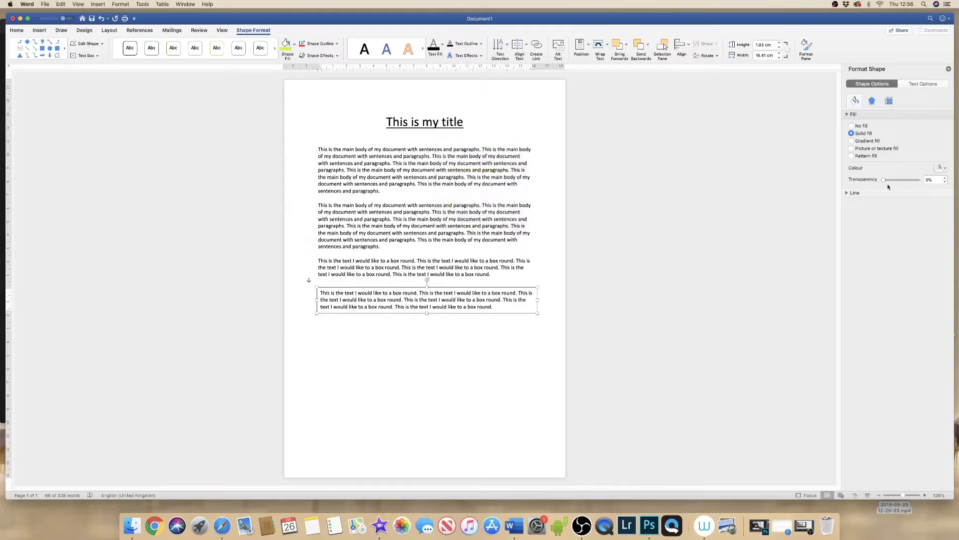
# Step: Fill the text box with a light blue theme colour and deselect it
pyautogui.click(943, 168)
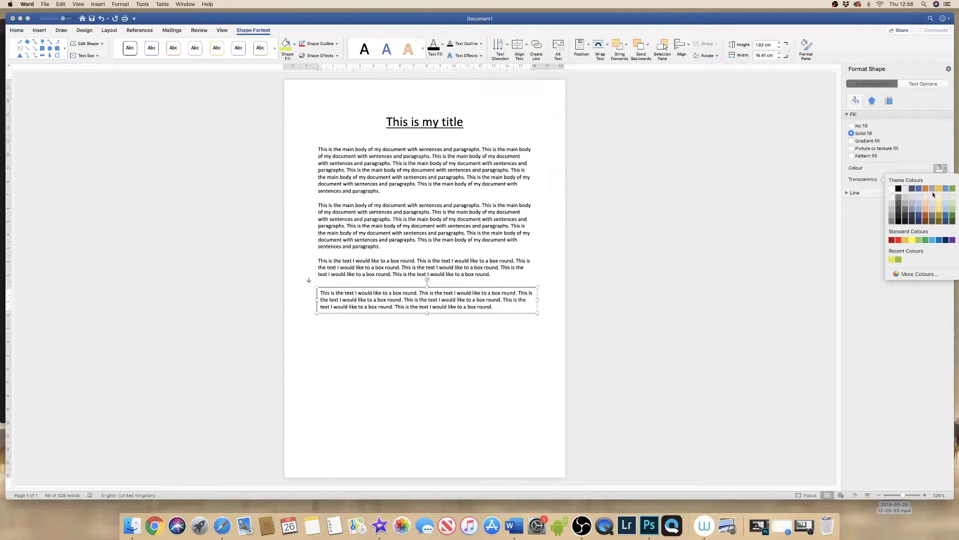
pyautogui.click(919, 204)
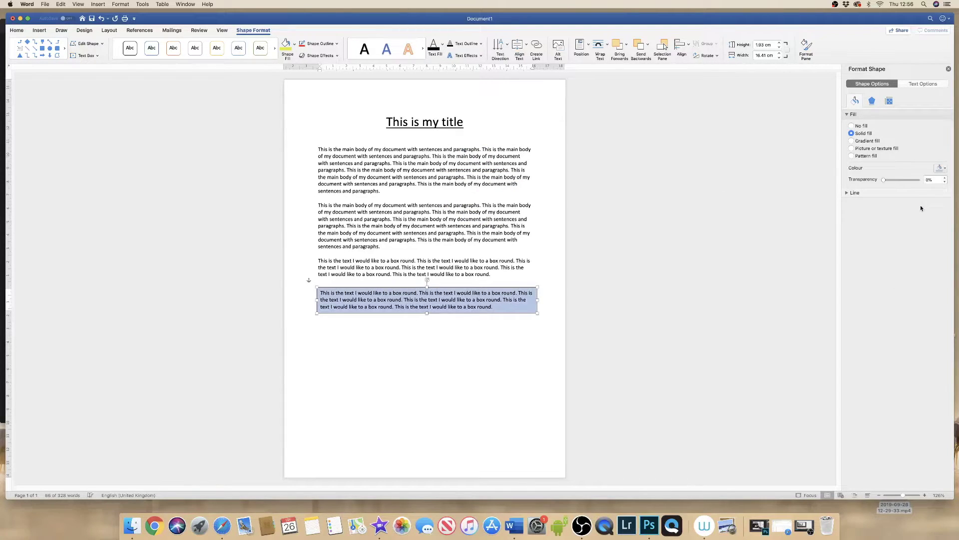
pyautogui.click(486, 337)
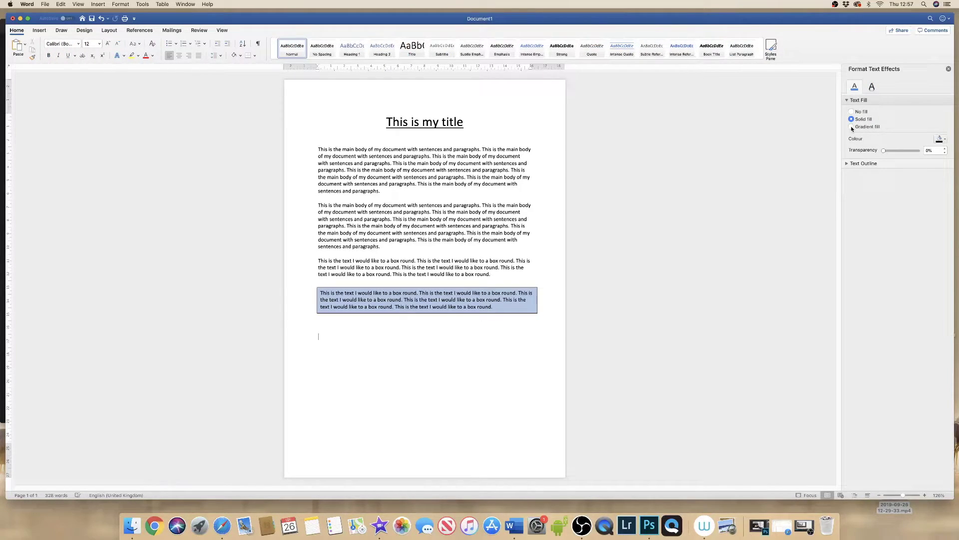
# Step: Set up a gradient text fill with a white-to-orange preset and Linear type, and apply it to the text inside the blue box
pyautogui.click(851, 127)
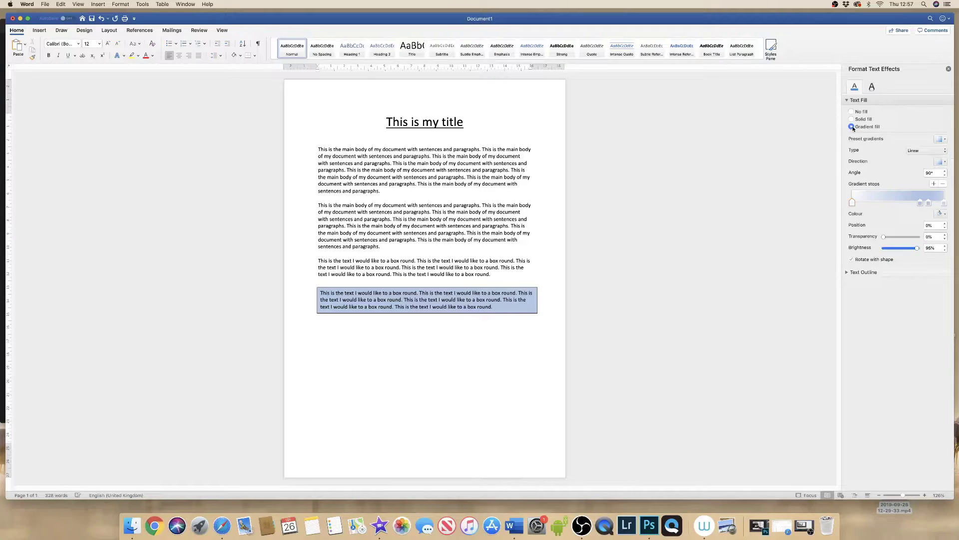
pyautogui.click(945, 140)
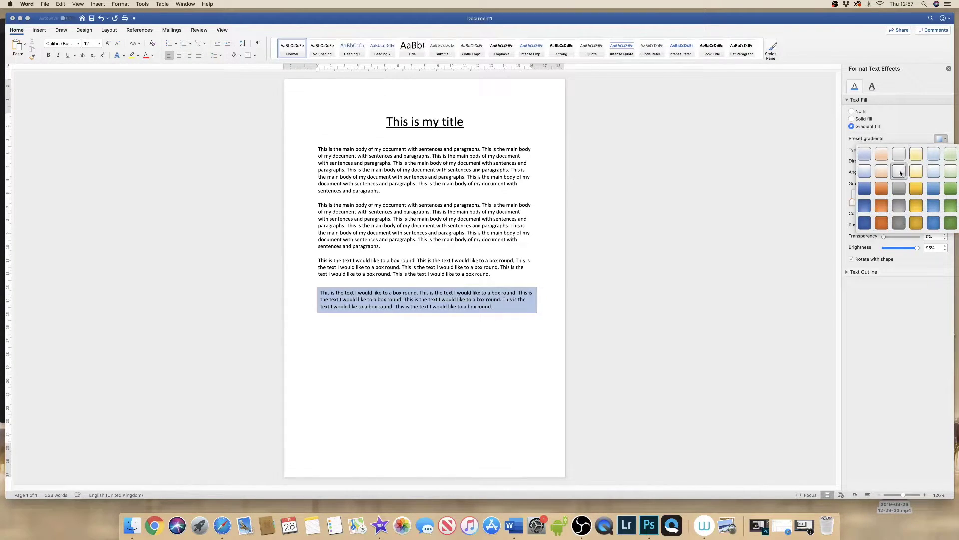
pyautogui.click(883, 174)
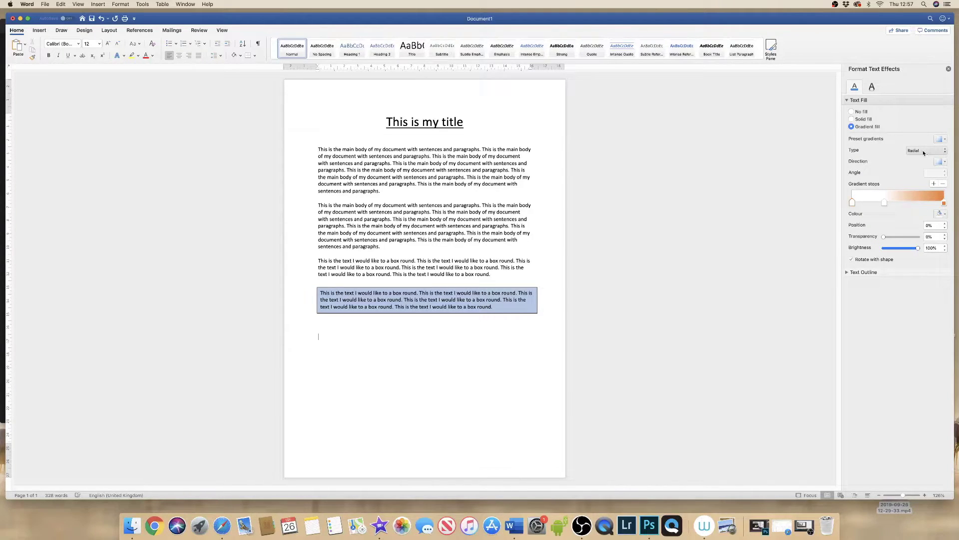
pyautogui.click(922, 151)
pyautogui.click(917, 143)
pyautogui.click(487, 288)
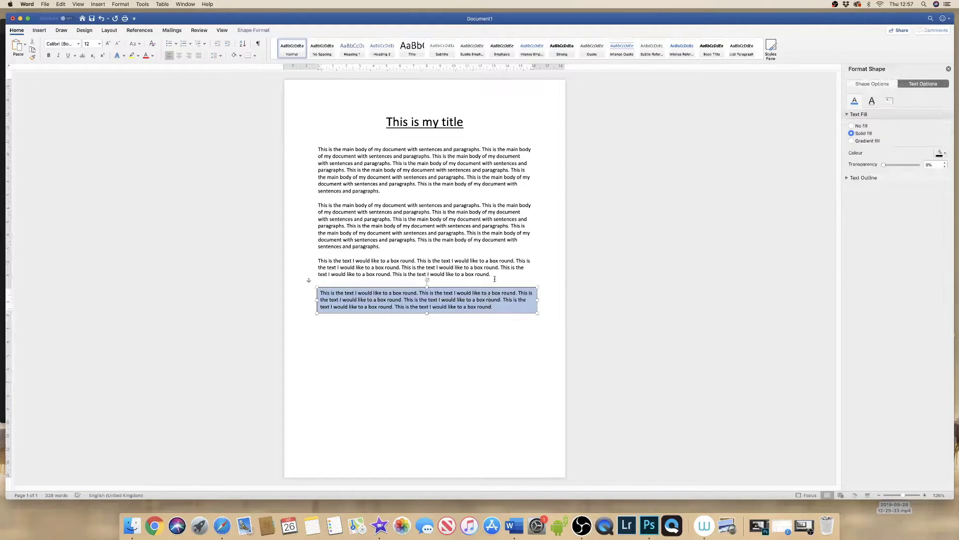
pyautogui.click(851, 142)
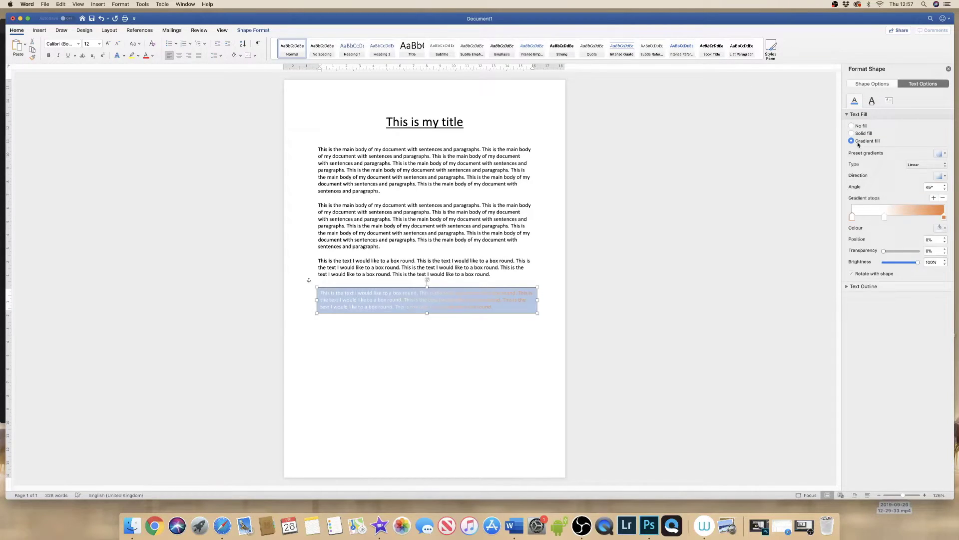
# Step: Change the text's white-to-orange gradient to Radial, and fill the text box with a white-to-grey preset Radial gradient
pyautogui.click(945, 155)
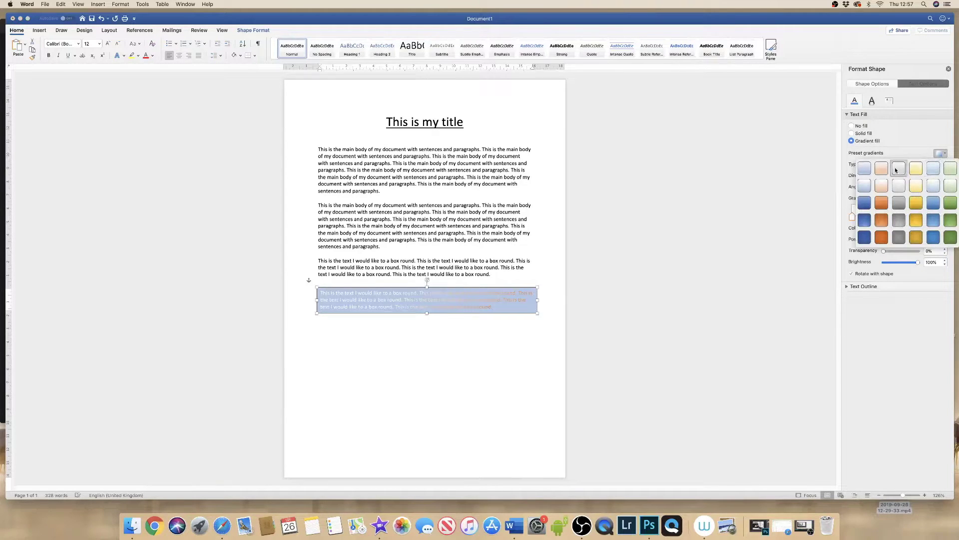
pyautogui.click(882, 189)
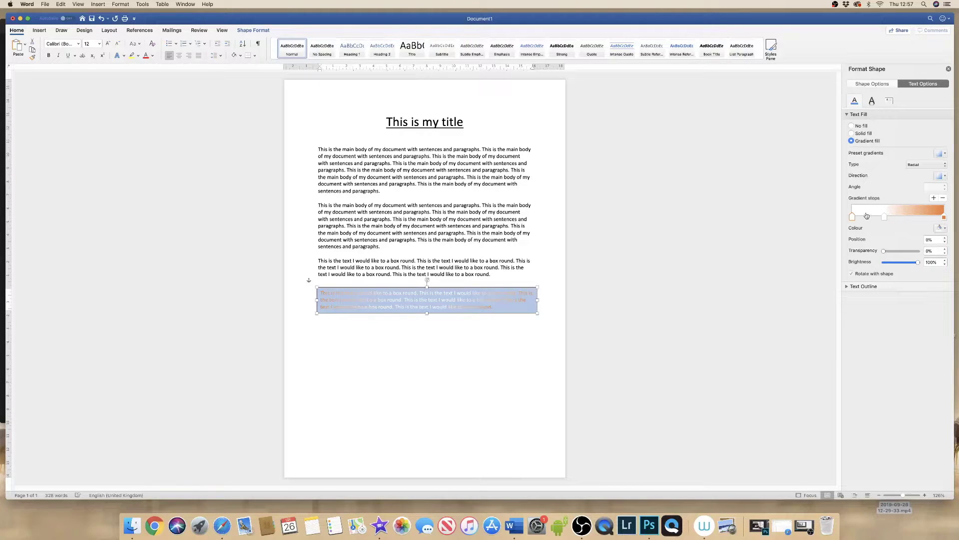
pyautogui.click(877, 85)
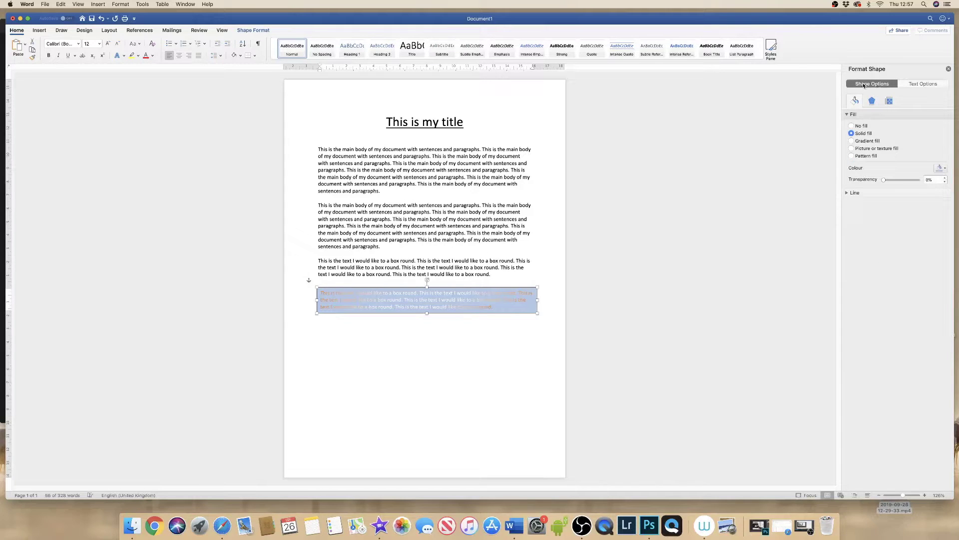
pyautogui.click(852, 141)
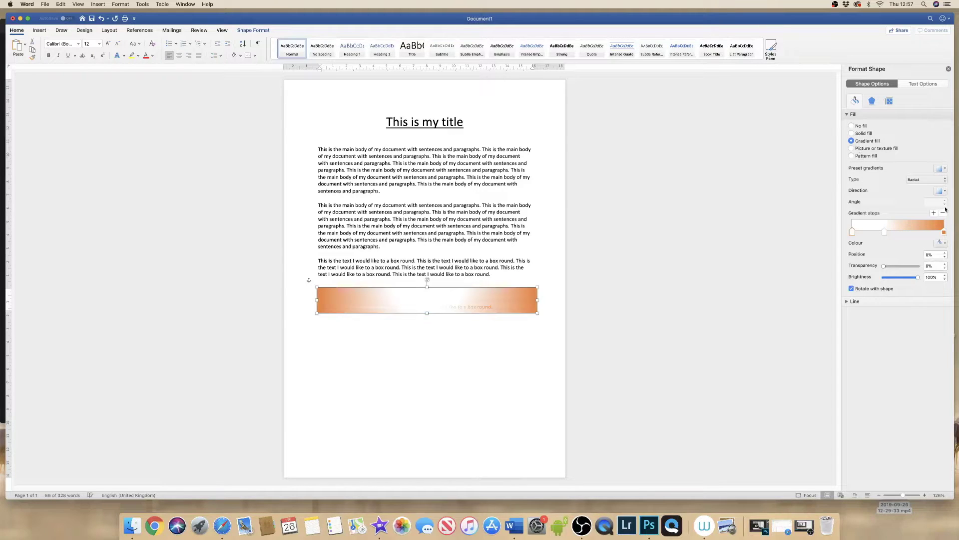
pyautogui.click(940, 168)
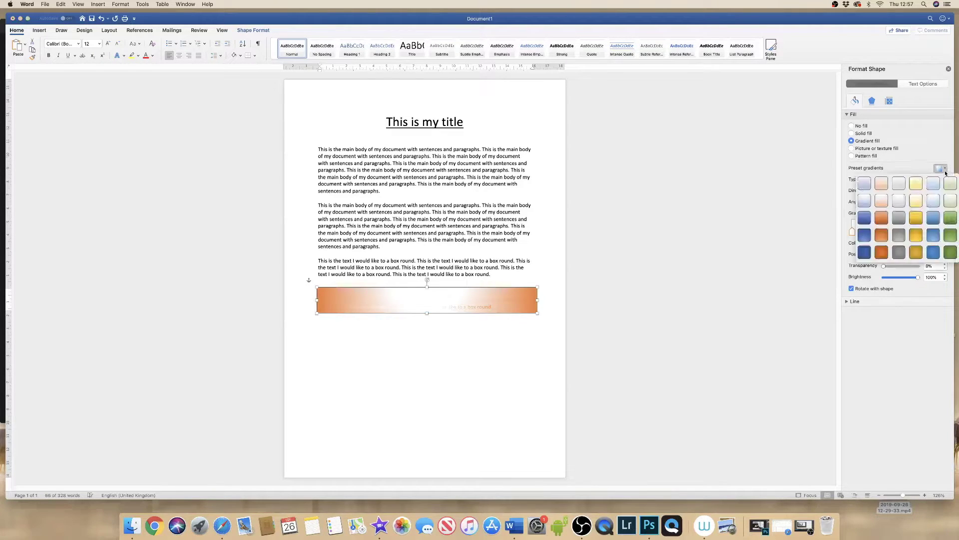
pyautogui.click(900, 202)
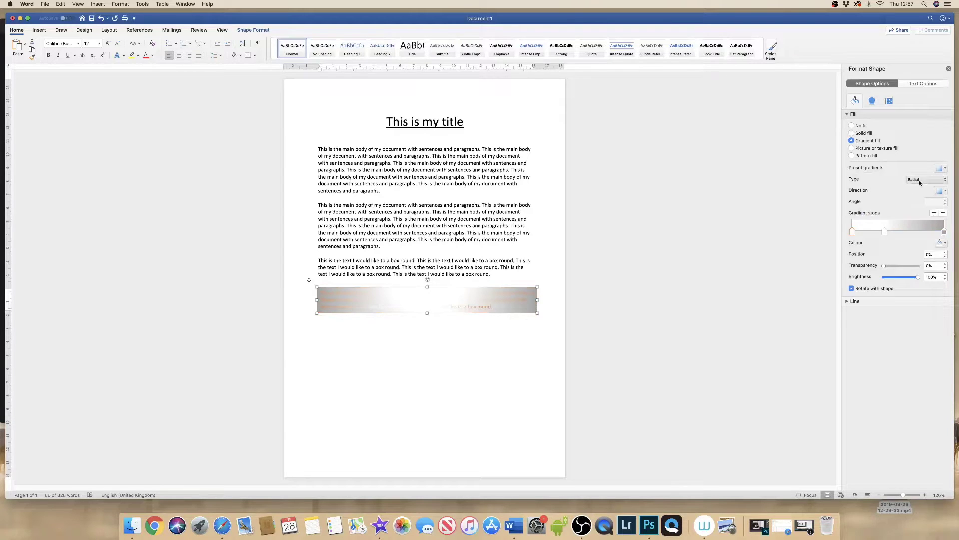
# Step: Replace the gradient text fill inside the box with a solid black fill
pyautogui.click(926, 84)
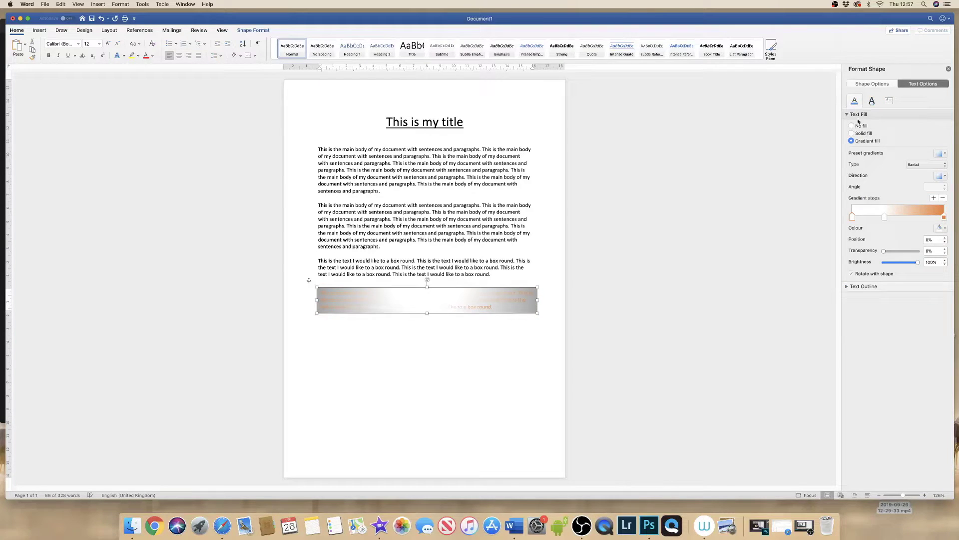
pyautogui.click(852, 134)
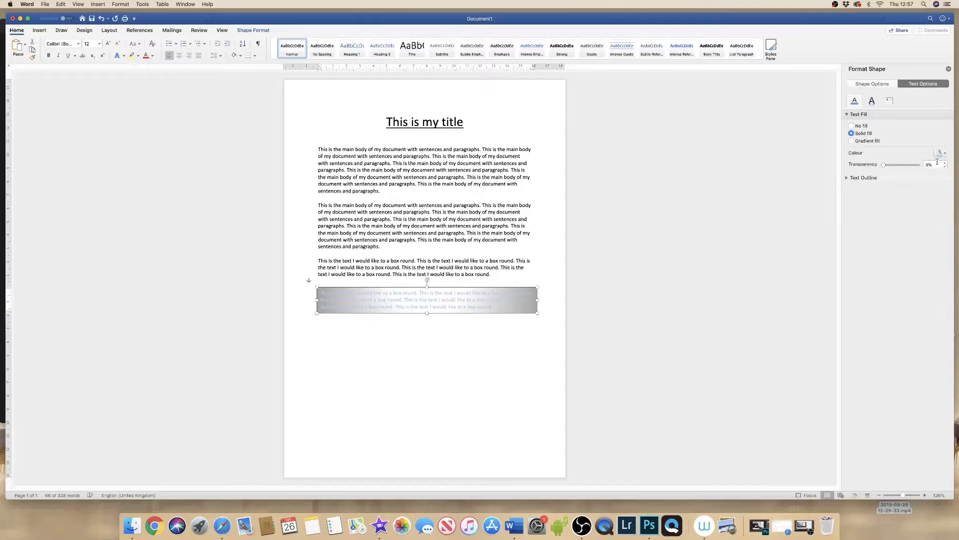
pyautogui.click(941, 153)
pyautogui.click(898, 174)
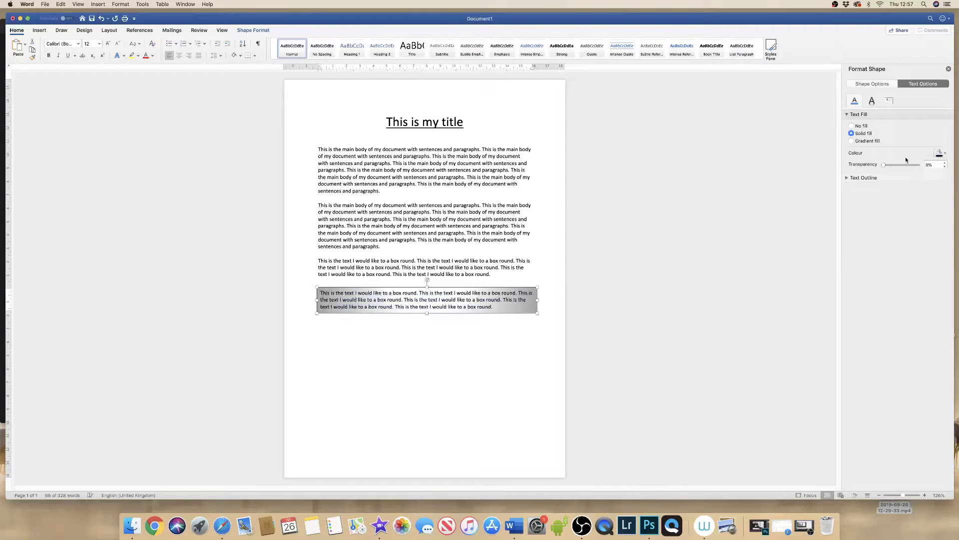
# Step: Shift the box's middle gradient stop outwards and the first stop to 2%, trying the Linear gradient type before returning to Radial
pyautogui.click(885, 85)
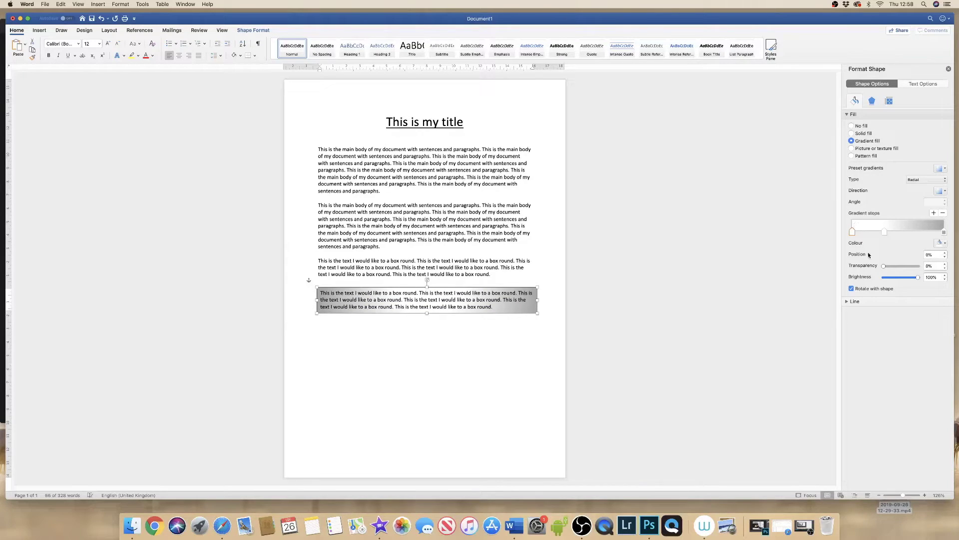
pyautogui.moveTo(886, 232); pyautogui.dragTo(899, 232)
pyautogui.click(854, 232)
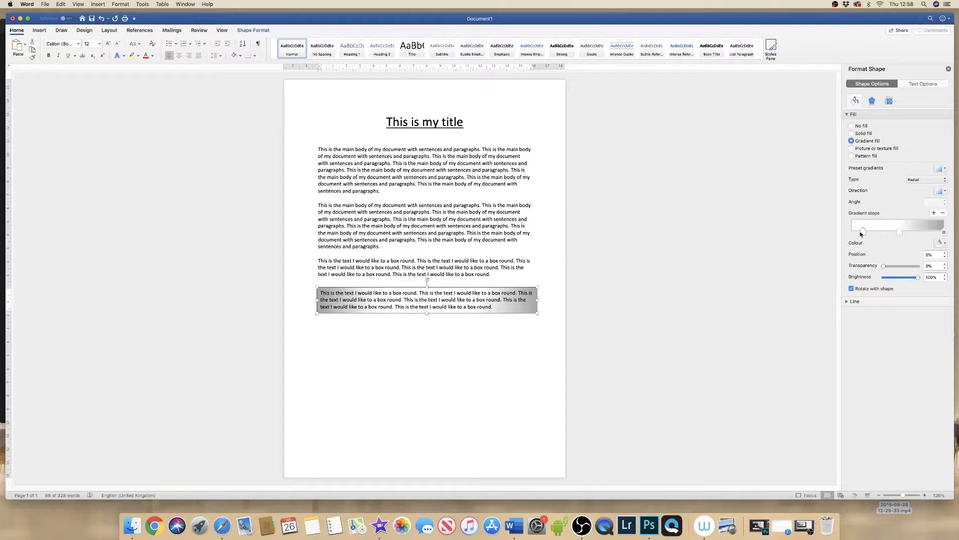
pyautogui.moveTo(861, 233); pyautogui.dragTo(856, 232)
pyautogui.click(921, 174)
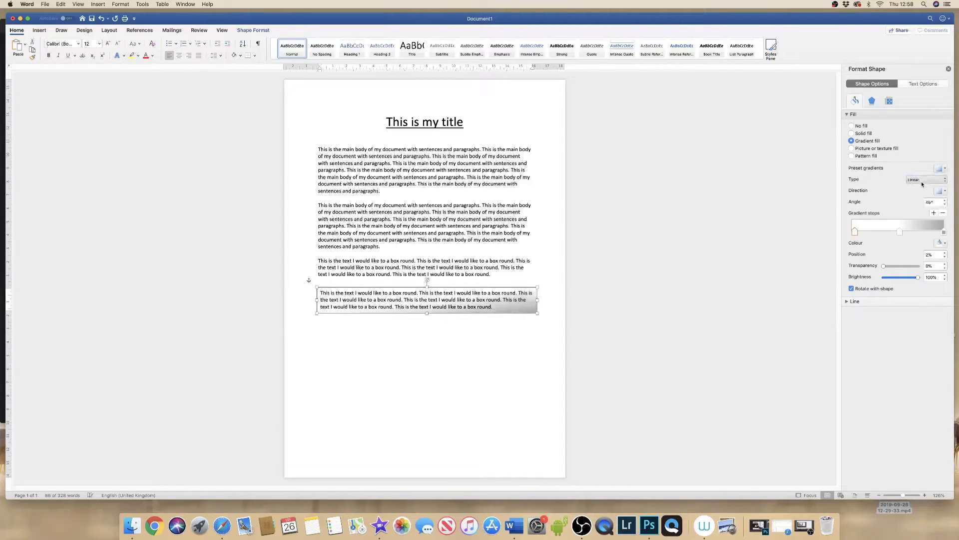
pyautogui.click(918, 179)
pyautogui.click(918, 187)
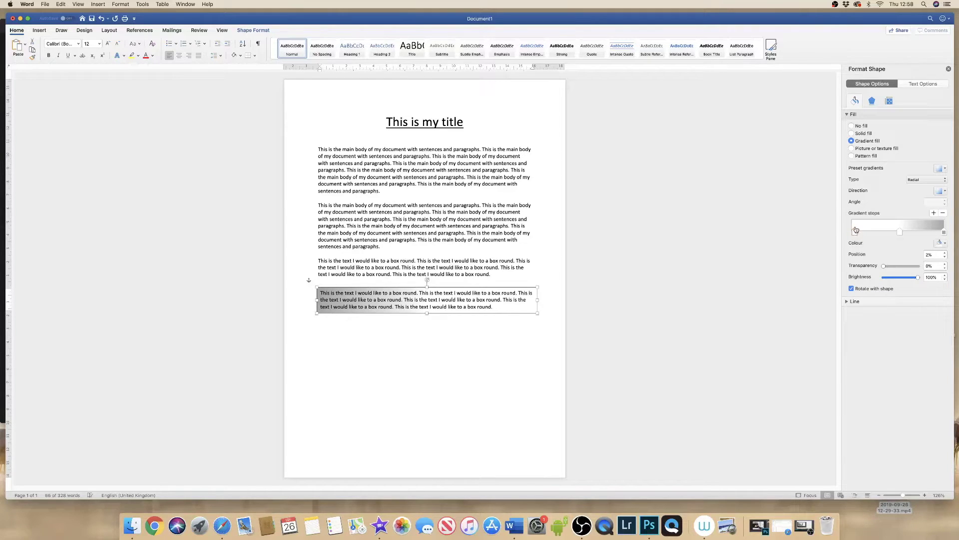
# Step: Colour the box gradient's first stop light blue and its last stop light green from the theme colours
pyautogui.click(945, 244)
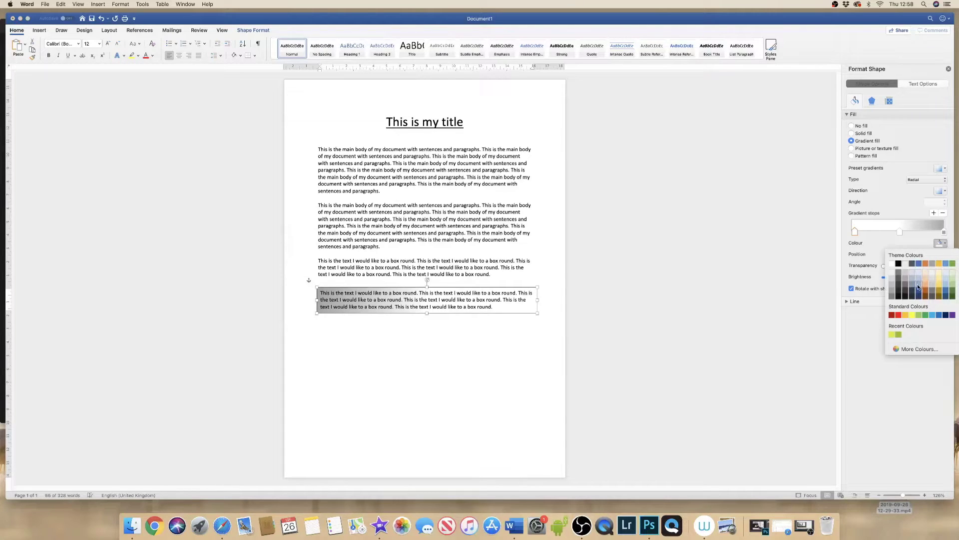
pyautogui.click(918, 287)
pyautogui.click(899, 231)
pyautogui.click(943, 233)
pyautogui.click(945, 244)
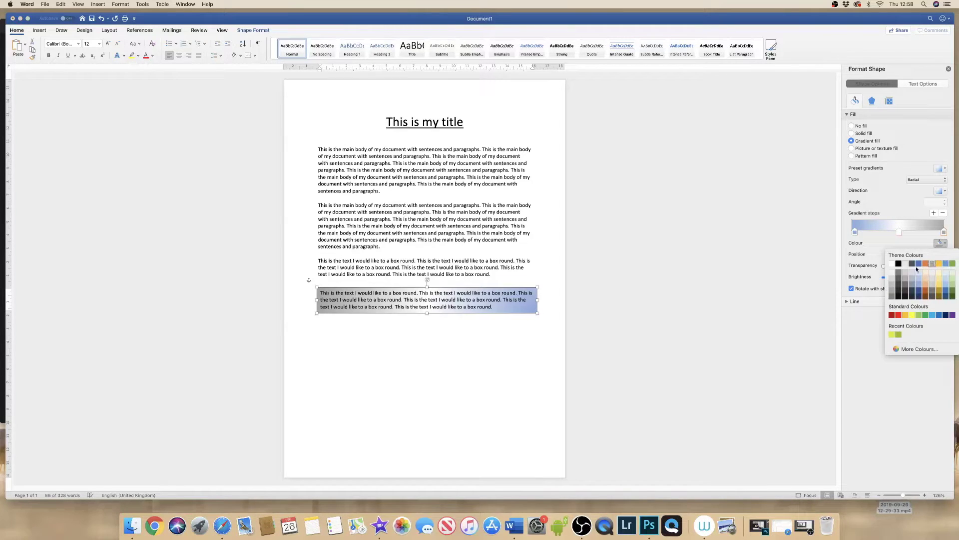
pyautogui.click(953, 286)
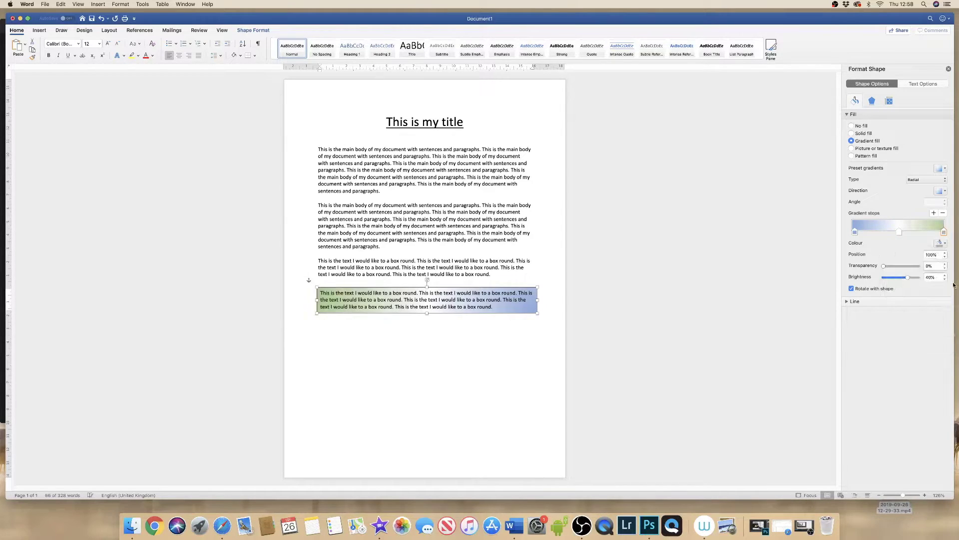
pyautogui.click(900, 233)
# Step: Remove the outline of the text box and deselect the box
pyautogui.click(847, 114)
pyautogui.click(847, 124)
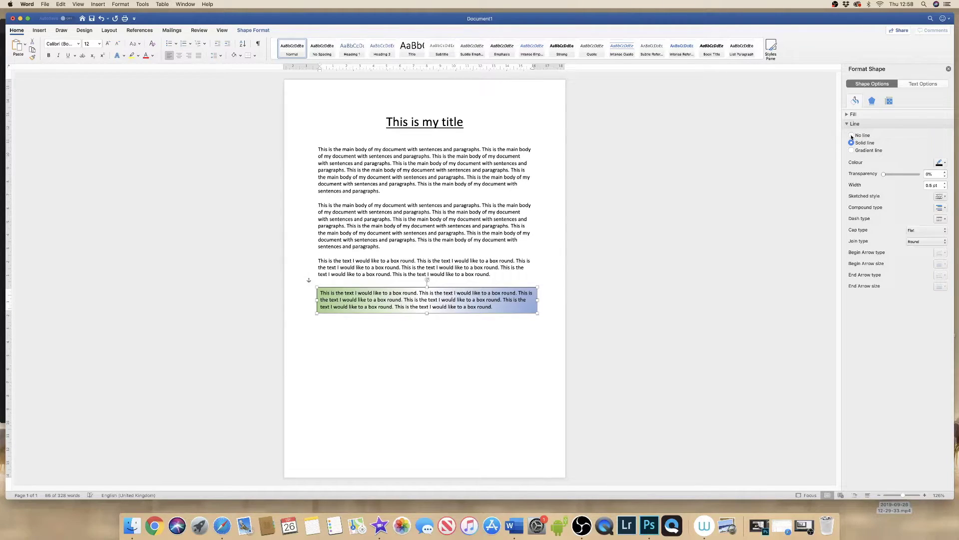
pyautogui.click(851, 135)
pyautogui.click(494, 338)
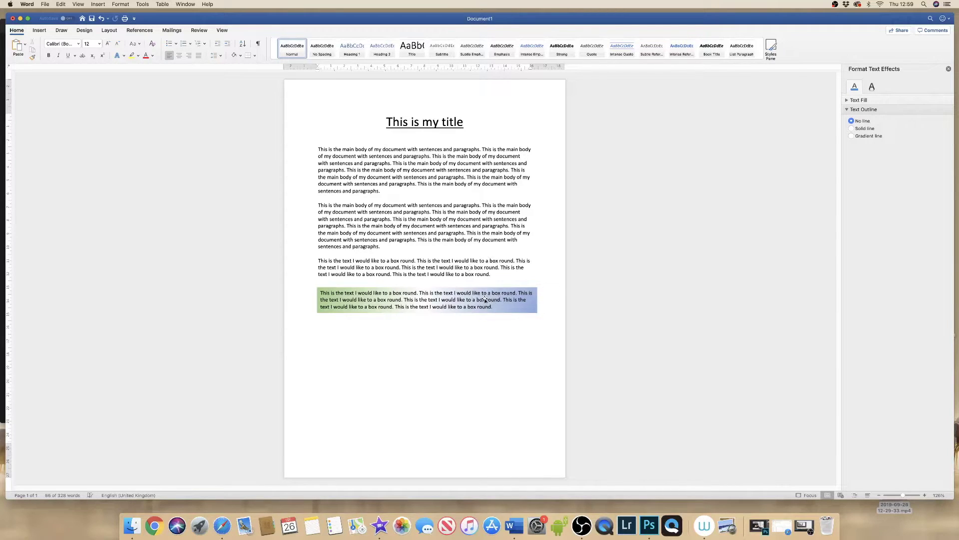
# Step: Give the text inside the box a solid red text outline
pyautogui.click(484, 299)
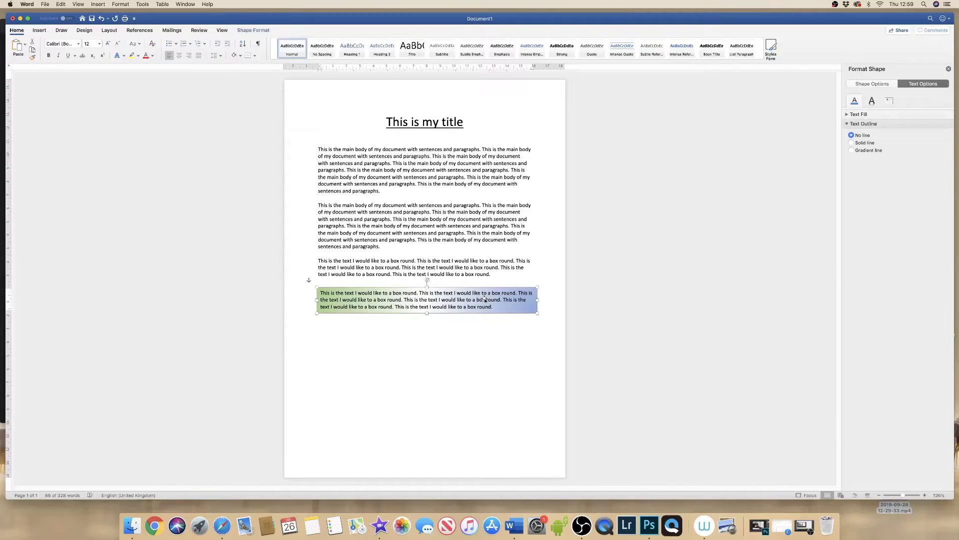
pyautogui.click(852, 143)
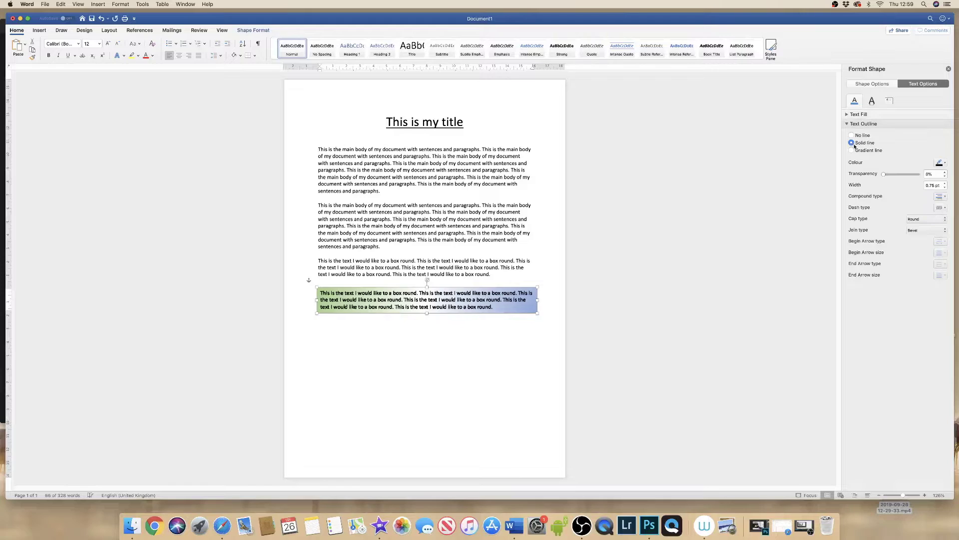
pyautogui.click(945, 162)
pyautogui.click(897, 234)
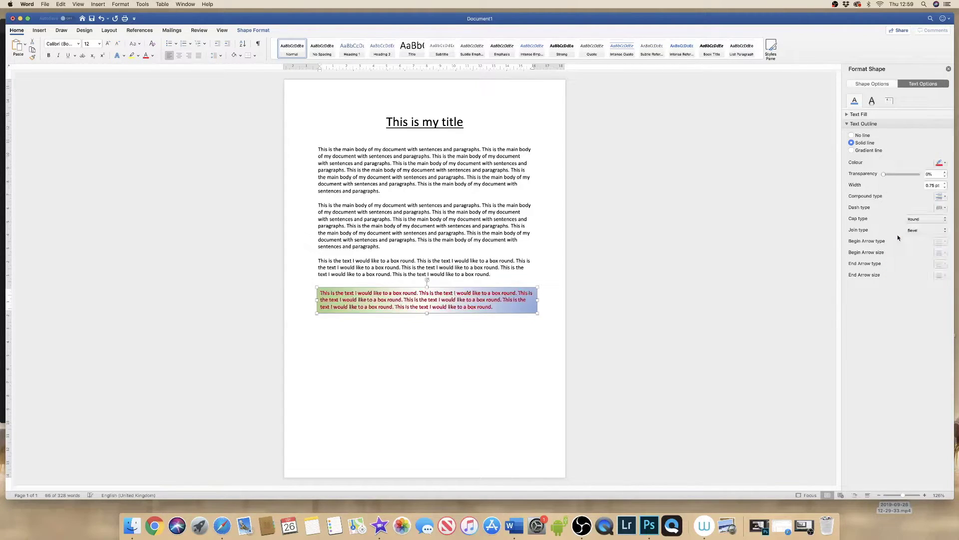
# Step: Add a solid red outline around the text box
pyautogui.click(874, 84)
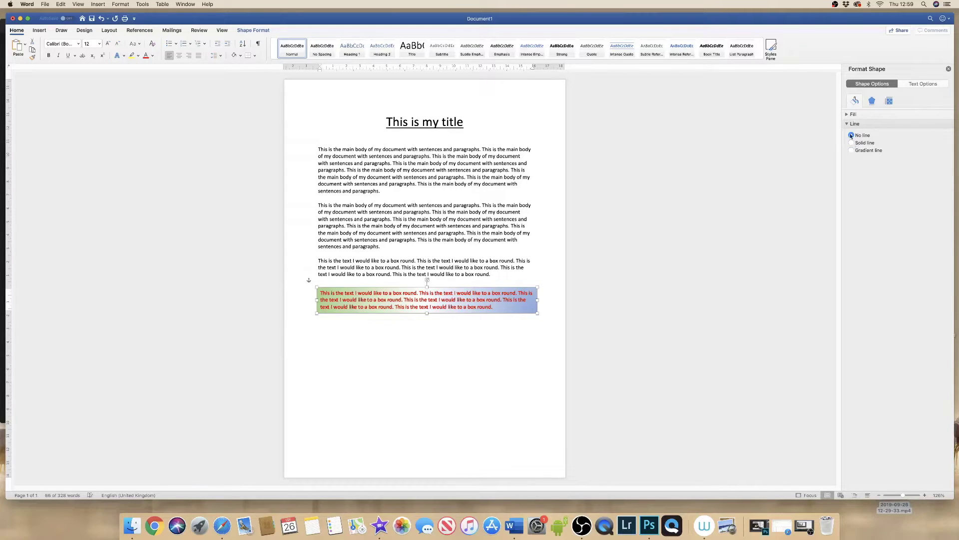
pyautogui.click(851, 143)
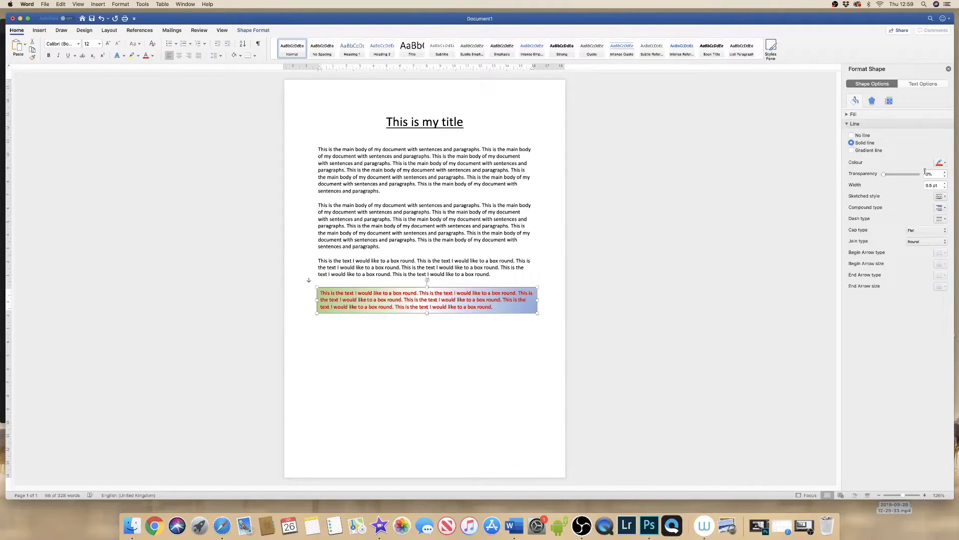
pyautogui.click(944, 162)
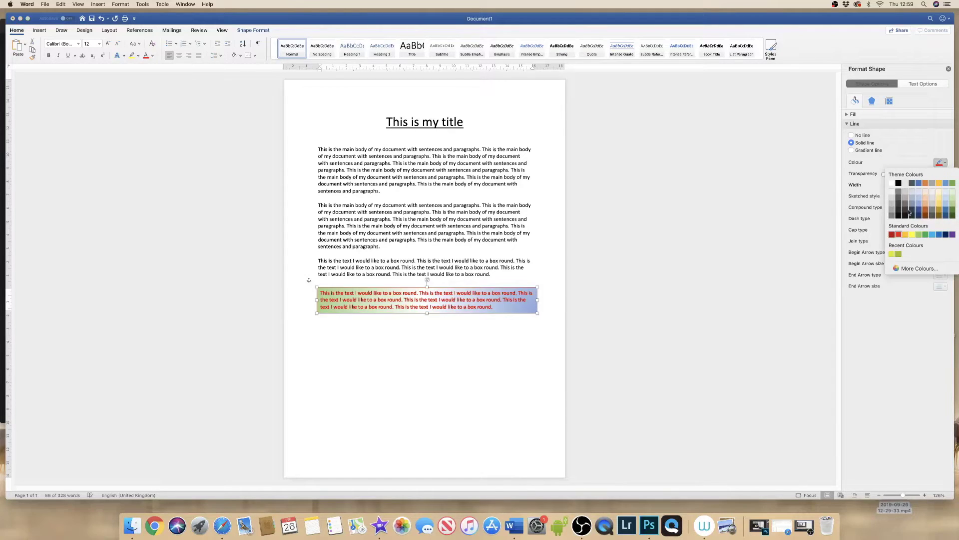
pyautogui.click(903, 232)
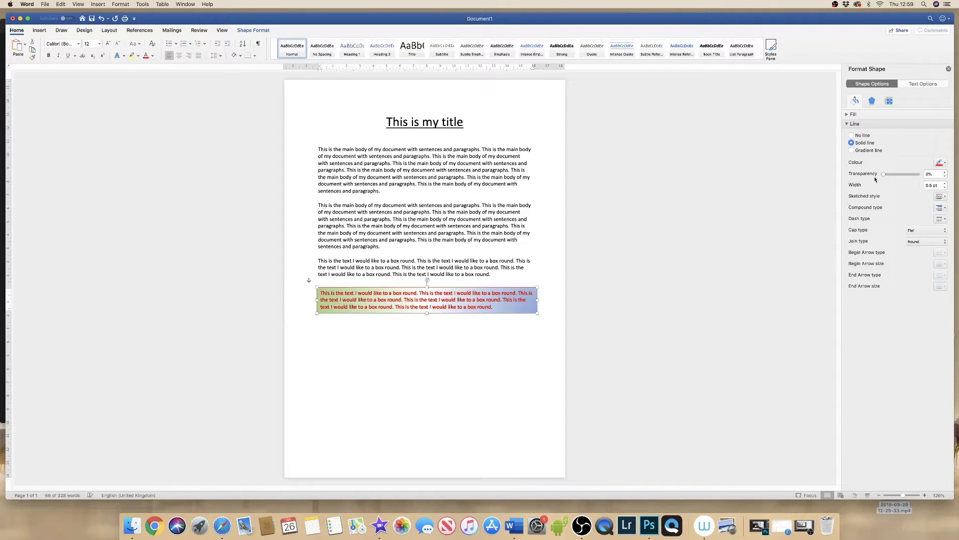
# Step: Set the text box outline's width to 3 pt, keeping its transparency at 0%
pyautogui.moveTo(893, 174)
pyautogui.mouseDown()
pyautogui.moveTo(905, 175)
pyautogui.moveTo(881, 179)
pyautogui.mouseUp()
pyautogui.click(945, 184)
pyautogui.click(945, 183)
pyautogui.click(945, 184)
pyautogui.click(945, 183)
pyautogui.click(945, 184)
pyautogui.click(946, 184)
pyautogui.click(945, 184)
pyautogui.click(945, 184)
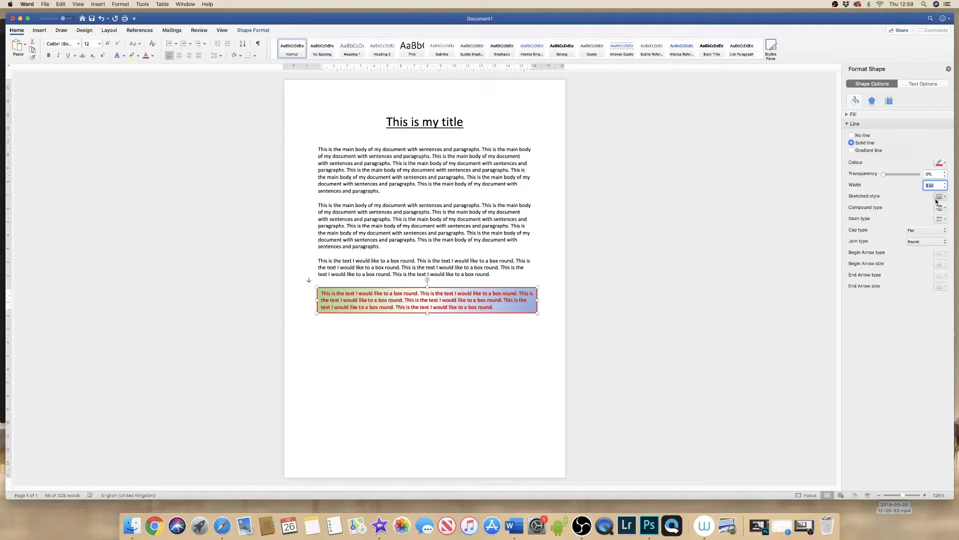
# Step: Look through the sketched styles for the box outline without picking one, and deselect the box to view it
pyautogui.click(944, 198)
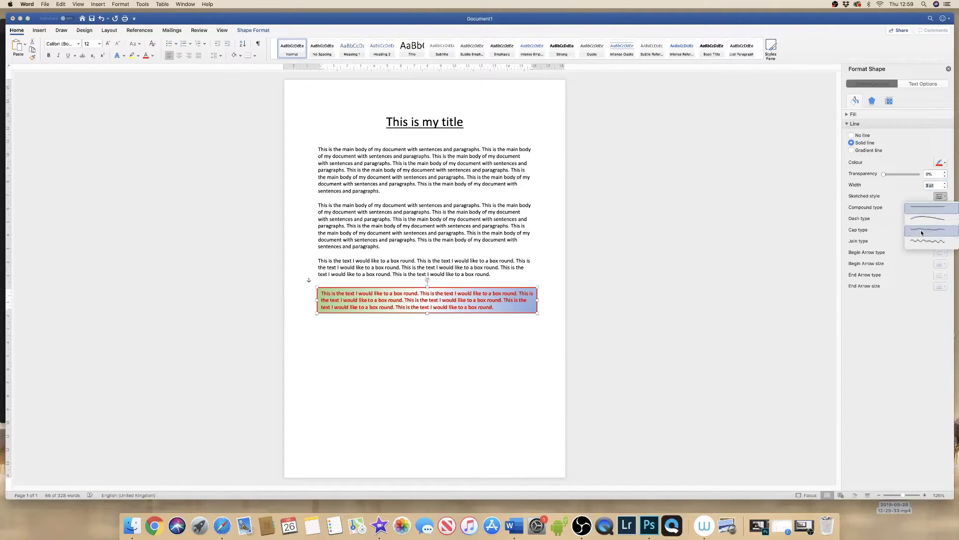
pyautogui.click(908, 296)
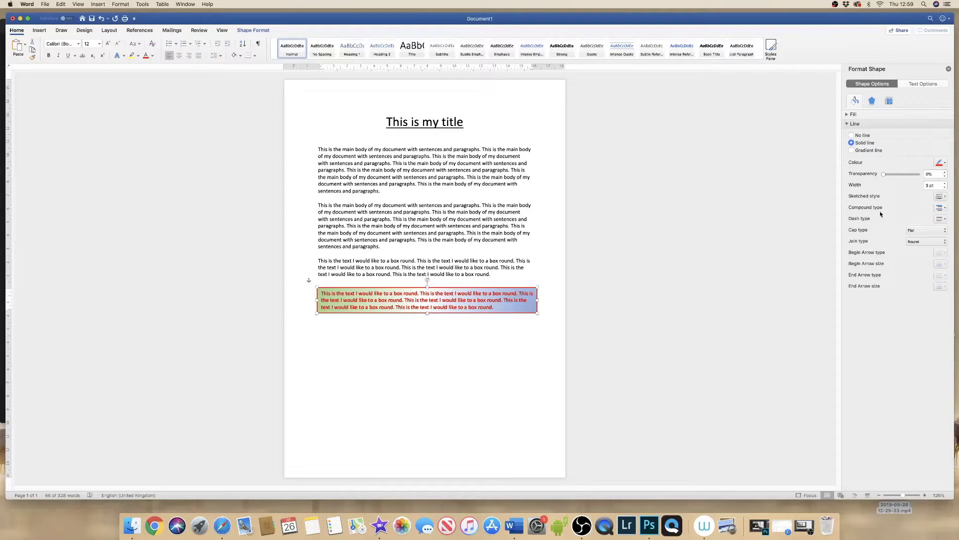
pyautogui.click(449, 342)
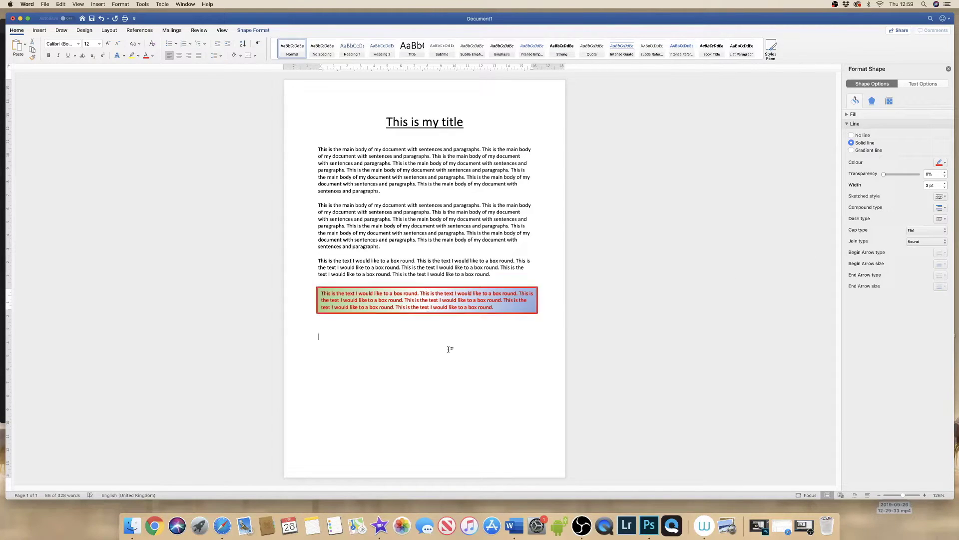
# Step: Make the text box narrower and taller, and move it beside the right half of the second body paragraph
pyautogui.click(508, 301)
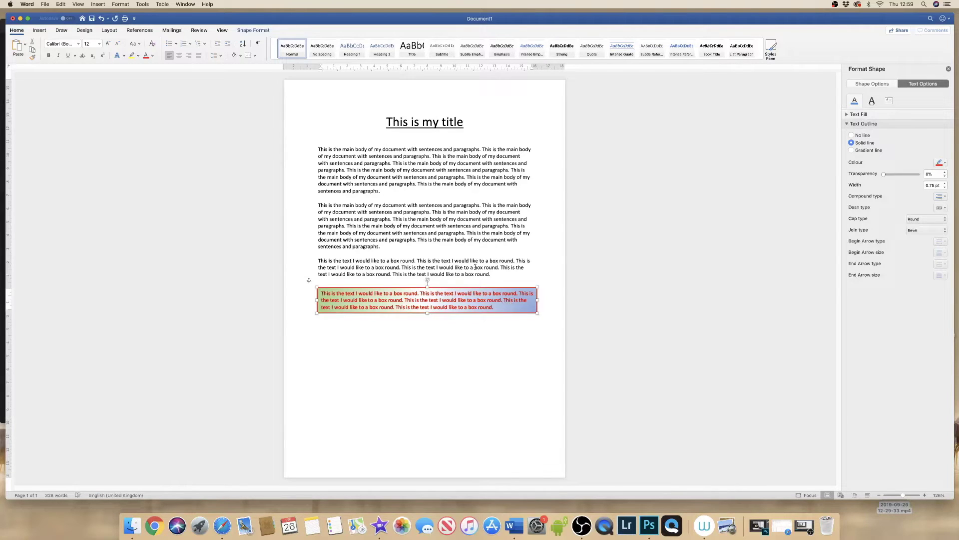
pyautogui.moveTo(537, 300); pyautogui.dragTo(481, 314)
pyautogui.moveTo(405, 315)
pyautogui.mouseDown()
pyautogui.moveTo(405, 353)
pyautogui.moveTo(405, 326)
pyautogui.mouseUp()
pyautogui.moveTo(477, 307)
pyautogui.mouseDown()
pyautogui.moveTo(505, 306)
pyautogui.moveTo(460, 307)
pyautogui.mouseUp()
pyautogui.moveTo(408, 286); pyautogui.dragTo(479, 223)
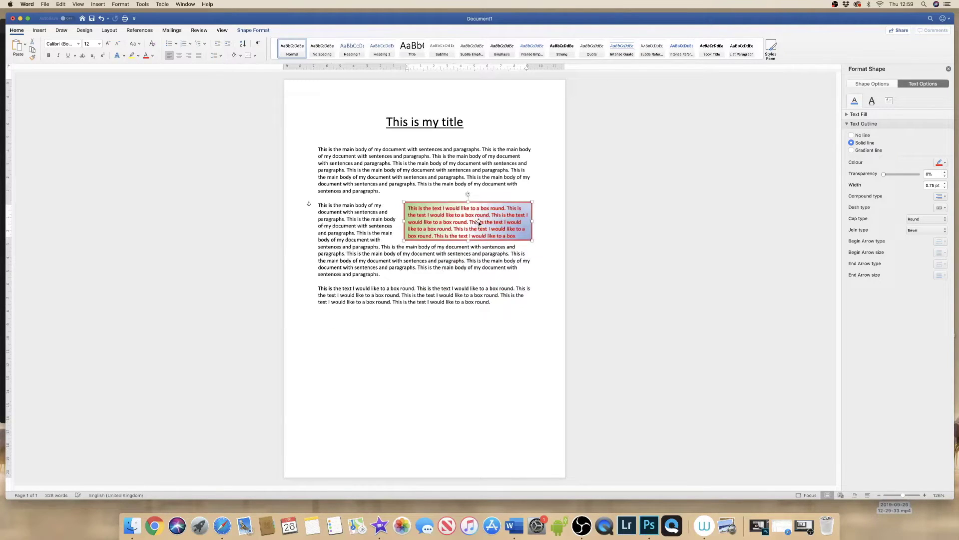
# Step: Replace the text box's gradient with a solid blue-grey theme colour fill
pyautogui.click(847, 123)
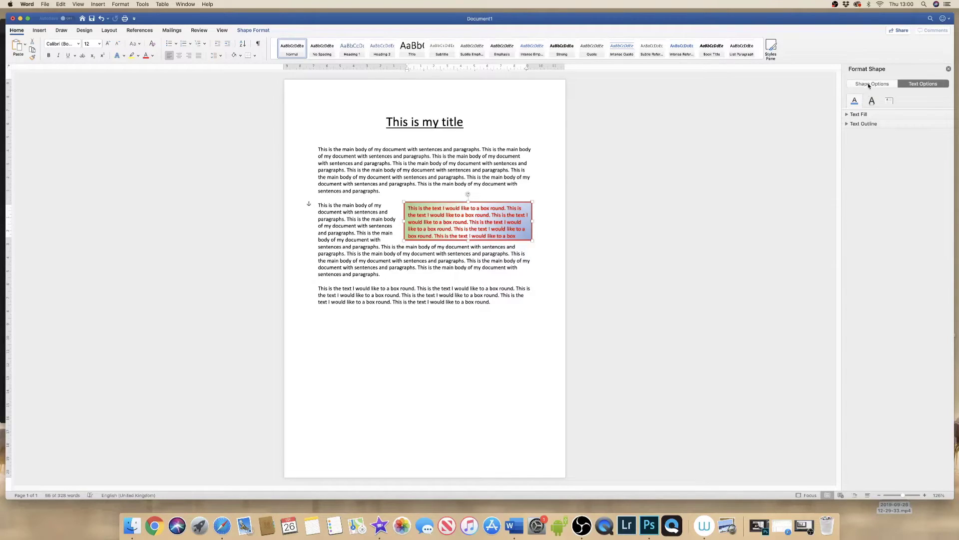
pyautogui.click(869, 85)
pyautogui.click(853, 114)
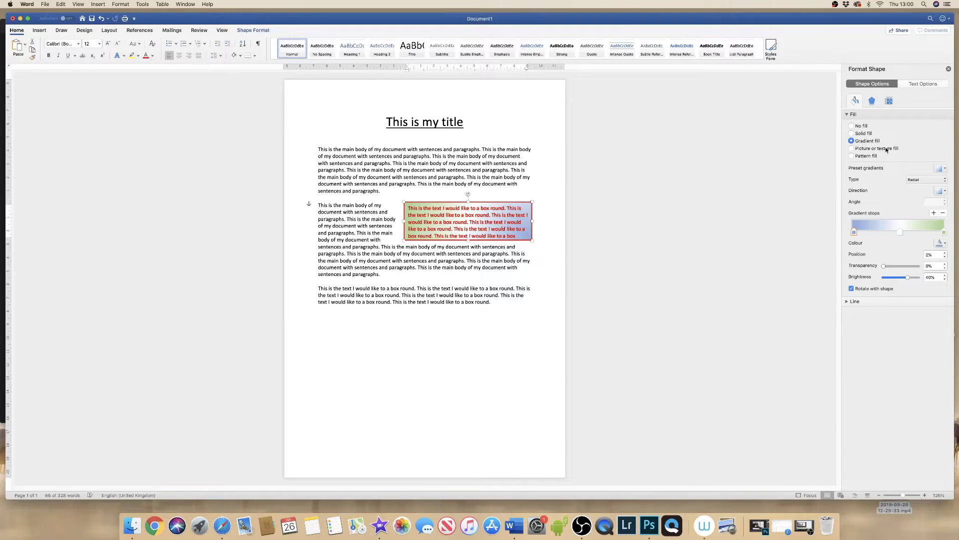
pyautogui.click(852, 134)
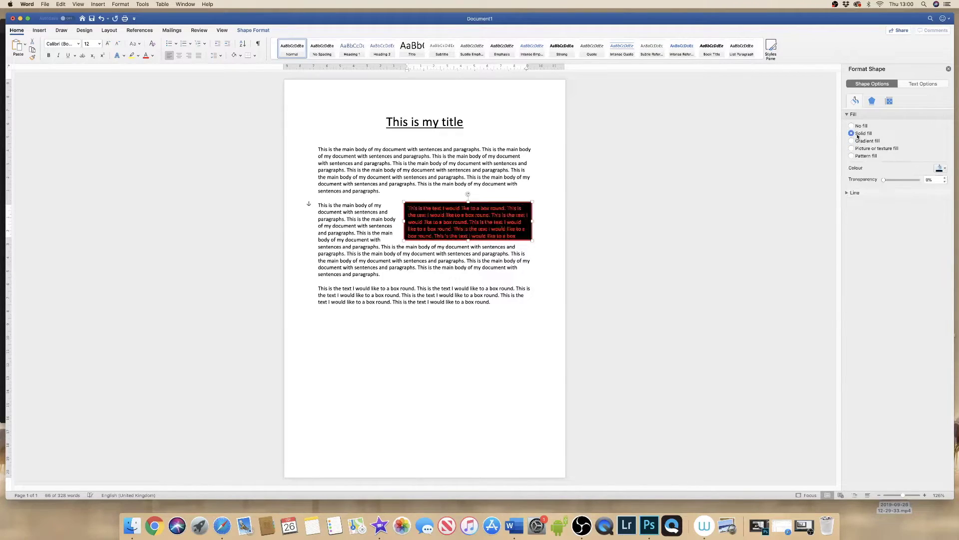
pyautogui.click(945, 169)
pyautogui.click(911, 212)
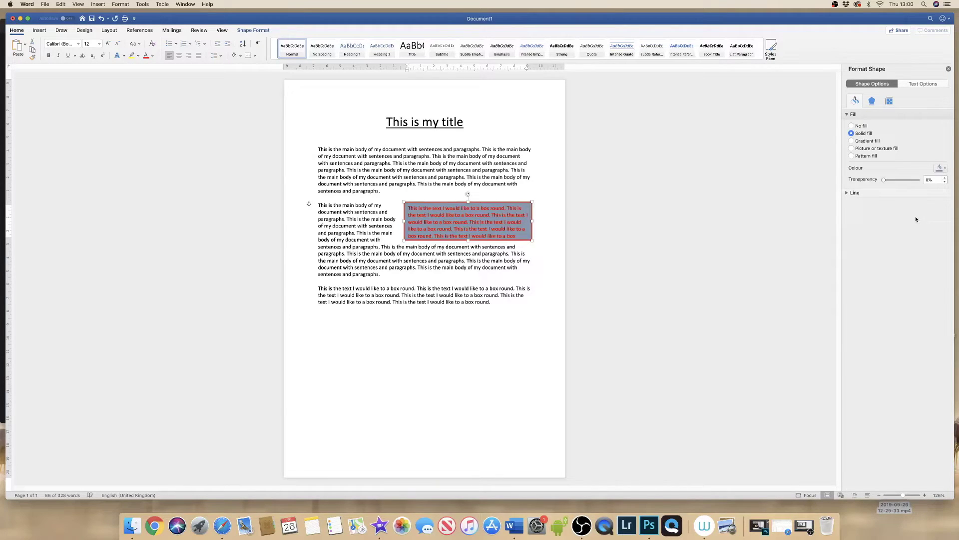
# Step: Change the outline of the text inside the box to solid black and set its width to 0 pt
pyautogui.click(920, 84)
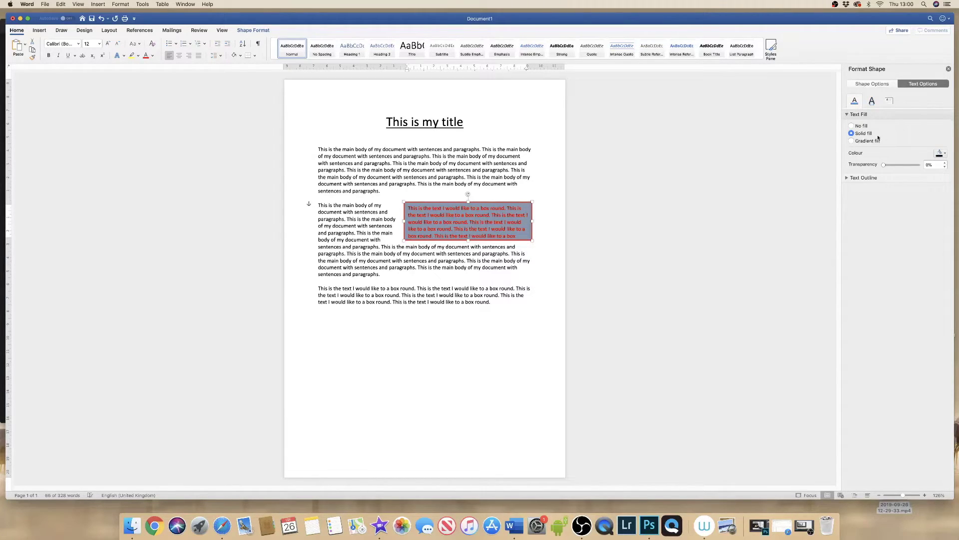
pyautogui.click(847, 178)
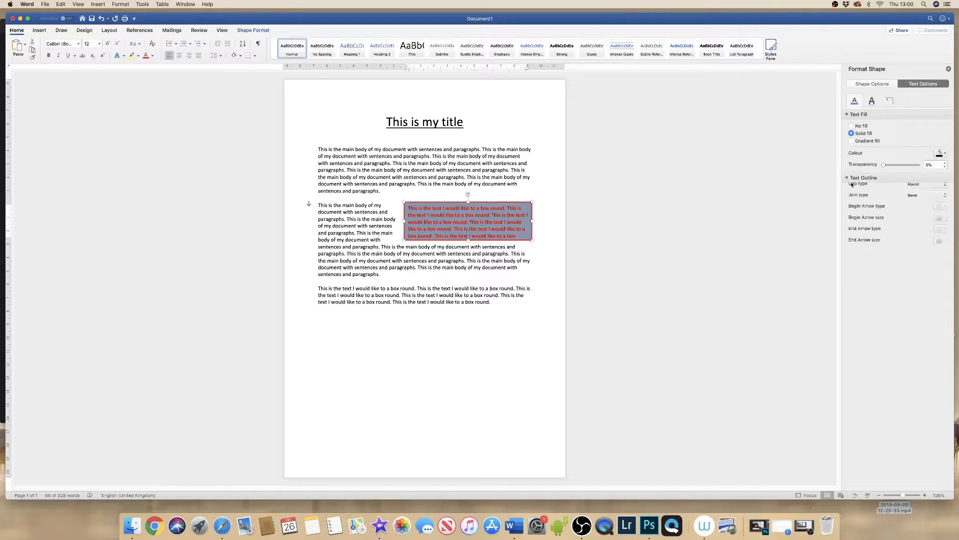
pyautogui.click(945, 219)
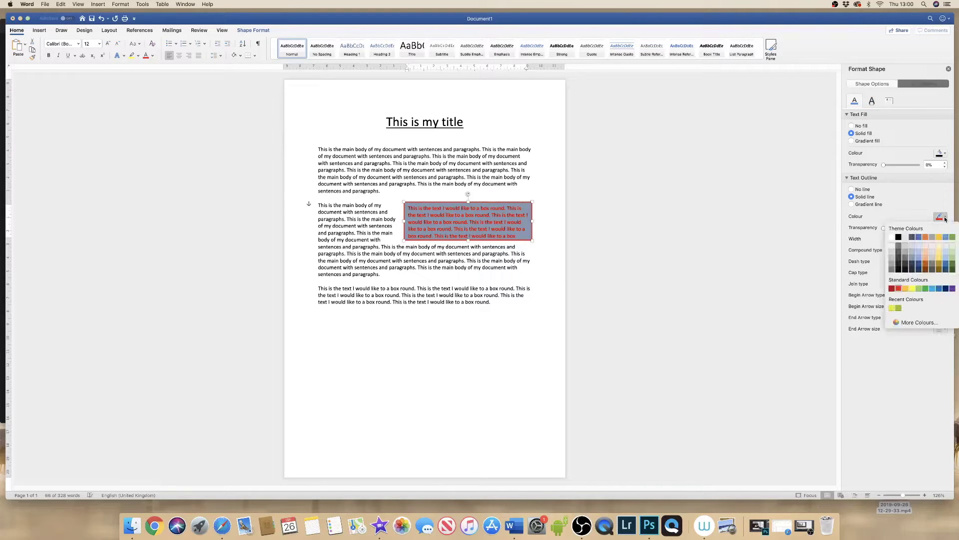
pyautogui.click(897, 227)
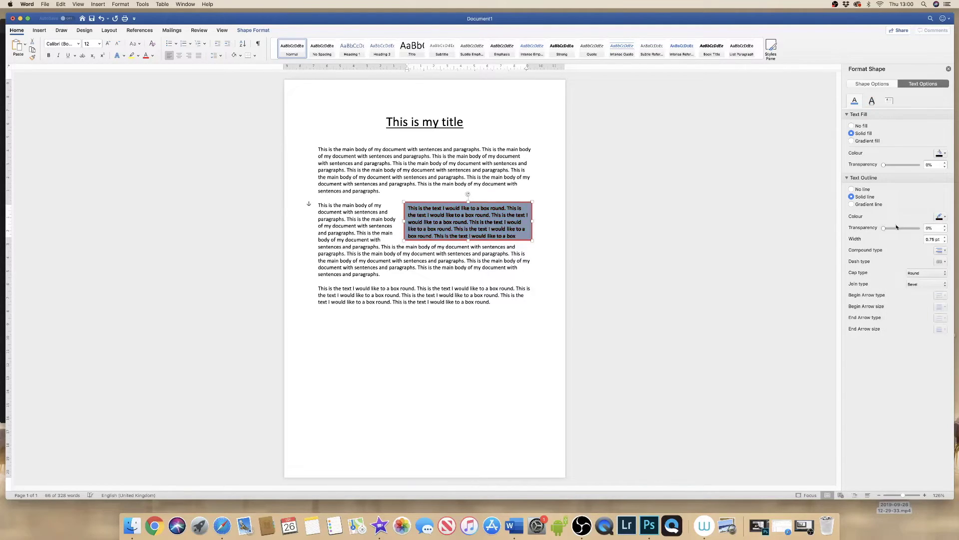
pyautogui.click(944, 241)
pyautogui.click(945, 241)
pyautogui.click(944, 242)
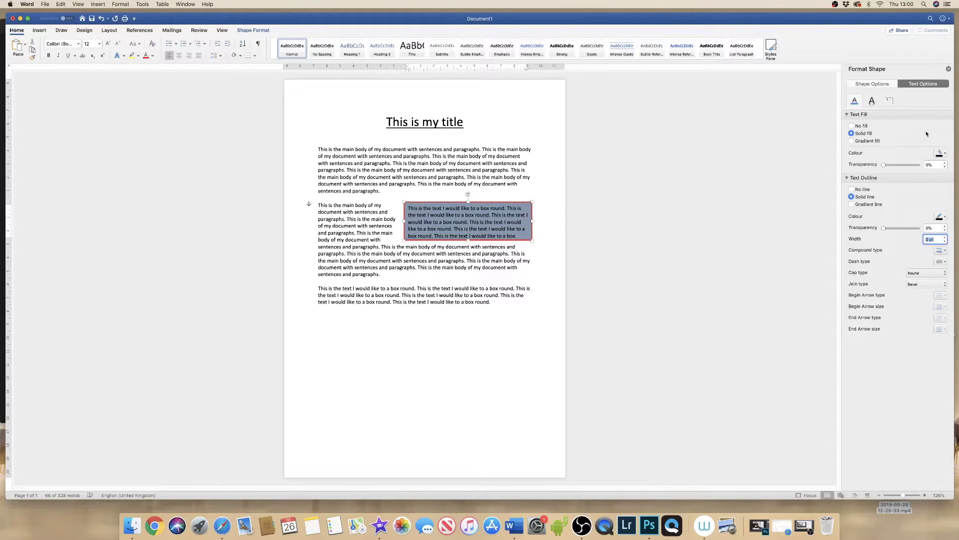
pyautogui.click(886, 83)
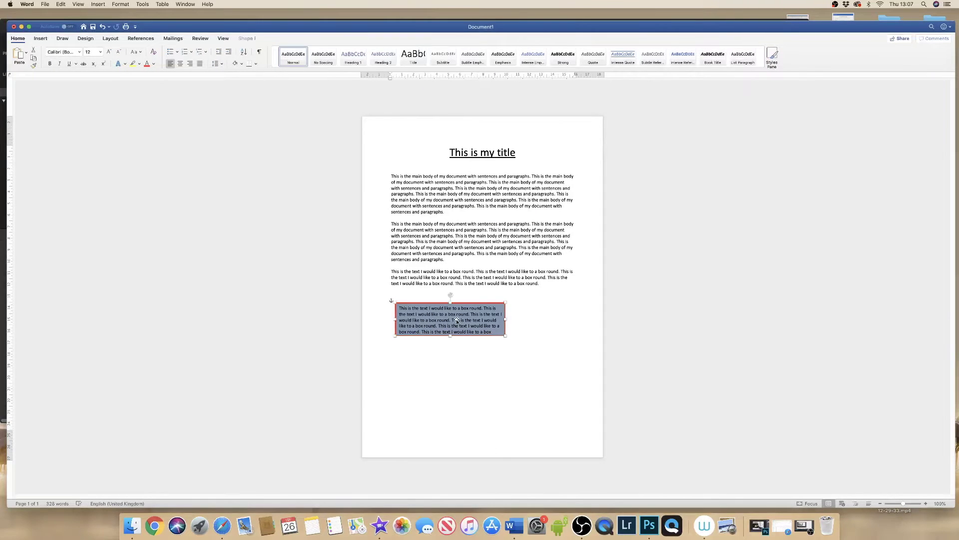
# Step: Duplicate the text box and place the copy directly below the original, lined up with its left edge
pyautogui.click(457, 320)
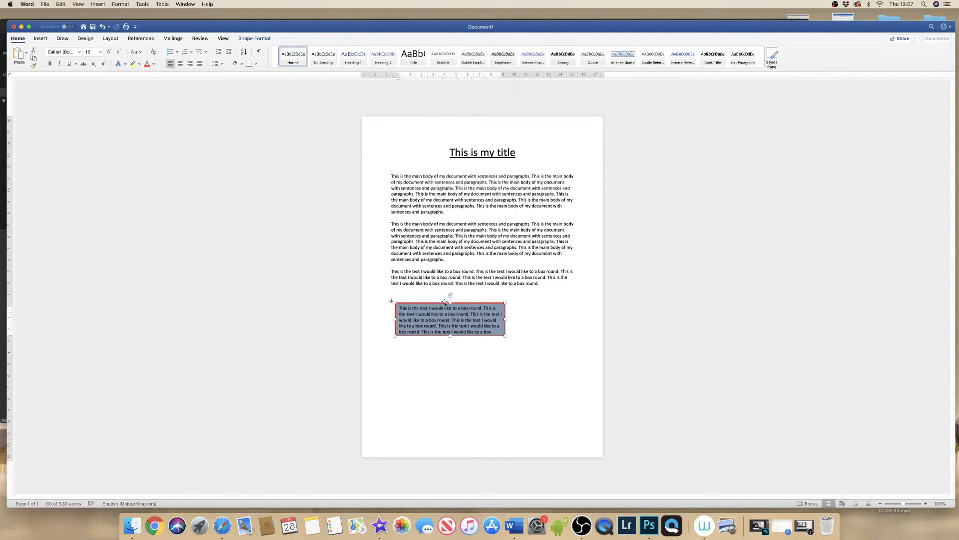
pyautogui.rightClick(450, 316)
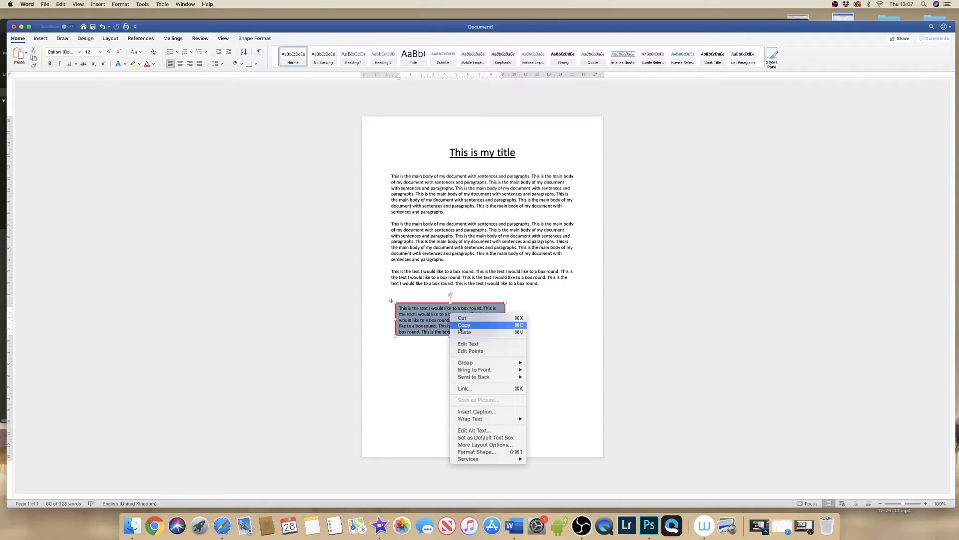
pyautogui.click(464, 326)
pyautogui.click(448, 352)
pyautogui.rightClick(449, 358)
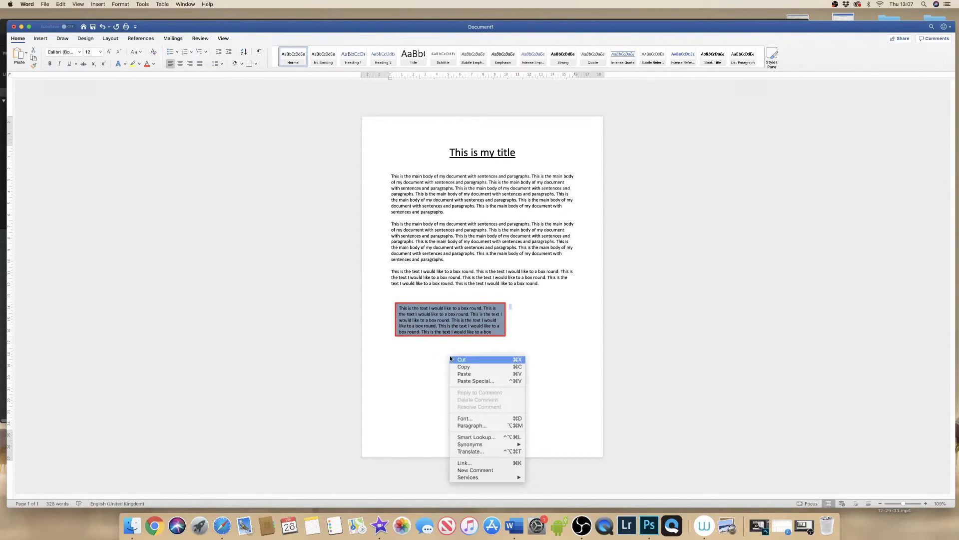
pyautogui.click(460, 376)
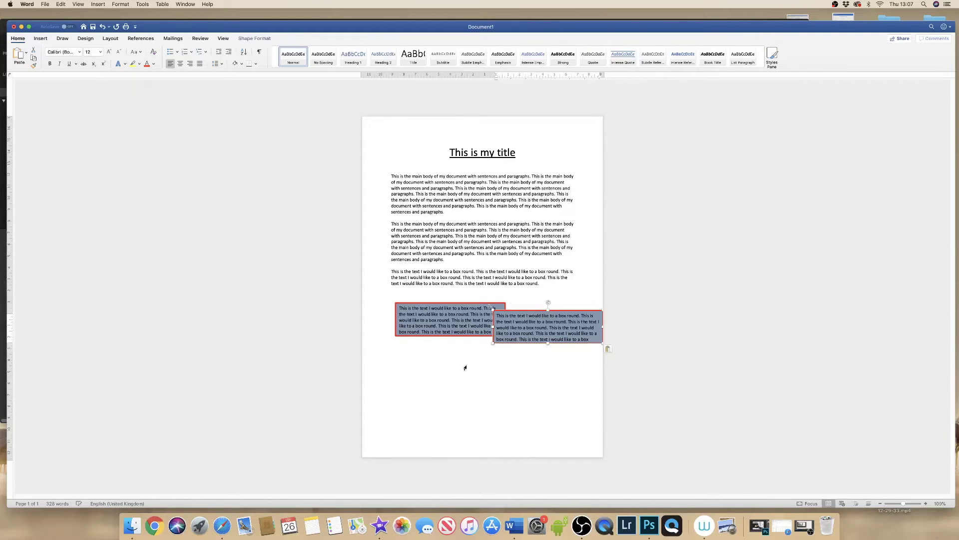
pyautogui.moveTo(551, 323); pyautogui.dragTo(494, 372)
# Step: Replace all the wording in the copied text box with "TEXT"
pyautogui.doubleClick(478, 364)
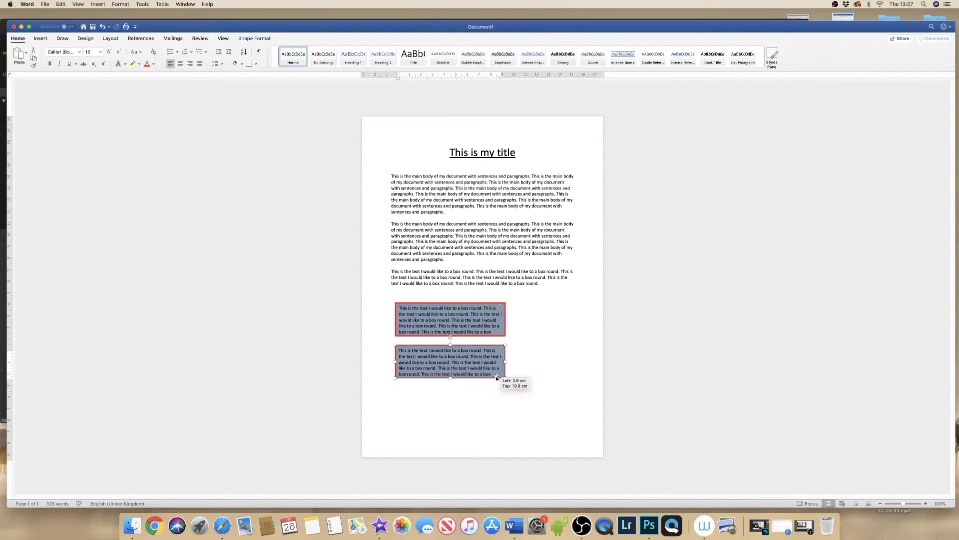
pyautogui.moveTo(495, 373); pyautogui.dragTo(402, 352)
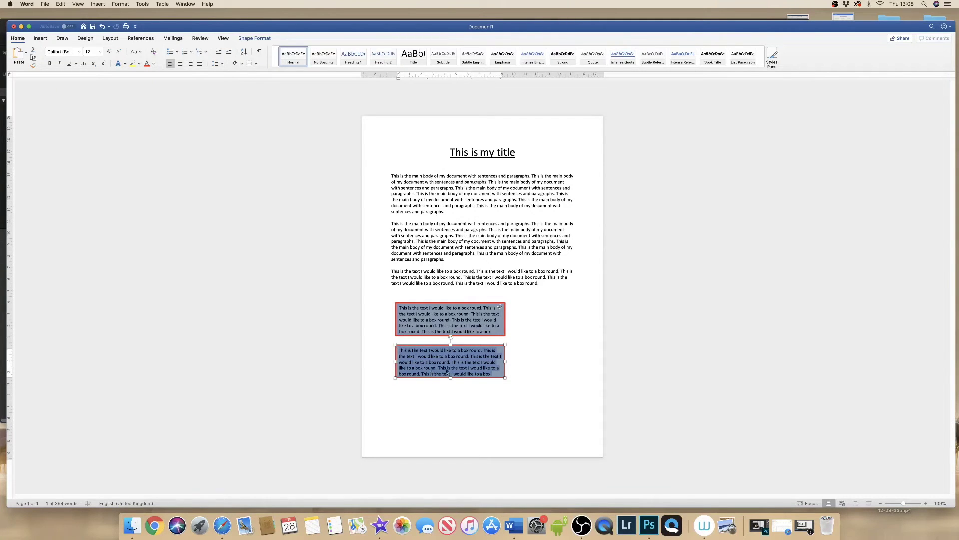
pyautogui.press('BackSpace')
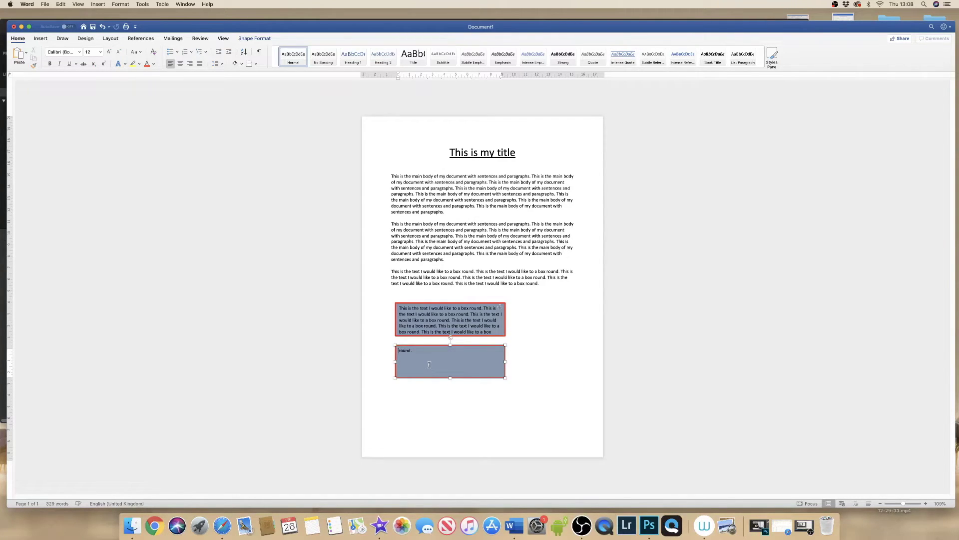
pyautogui.moveTo(417, 352); pyautogui.dragTo(395, 349)
pyautogui.write('TEXT')
# Step: Tilt the TEXT box counter-clockwise, resize it to a small, roughly square shape, and move it below and right of the original box
pyautogui.moveTo(449, 338); pyautogui.dragTo(483, 333)
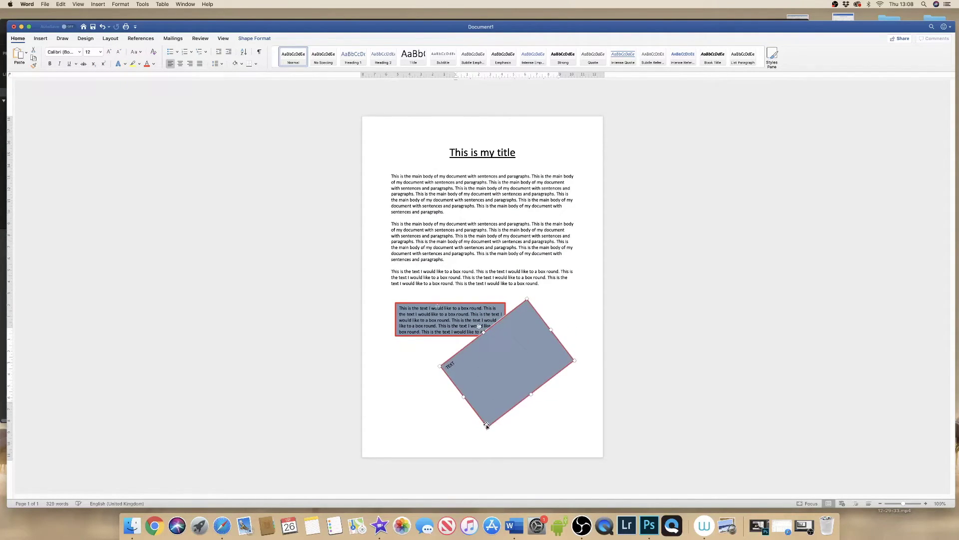
pyautogui.moveTo(488, 427); pyautogui.dragTo(519, 362)
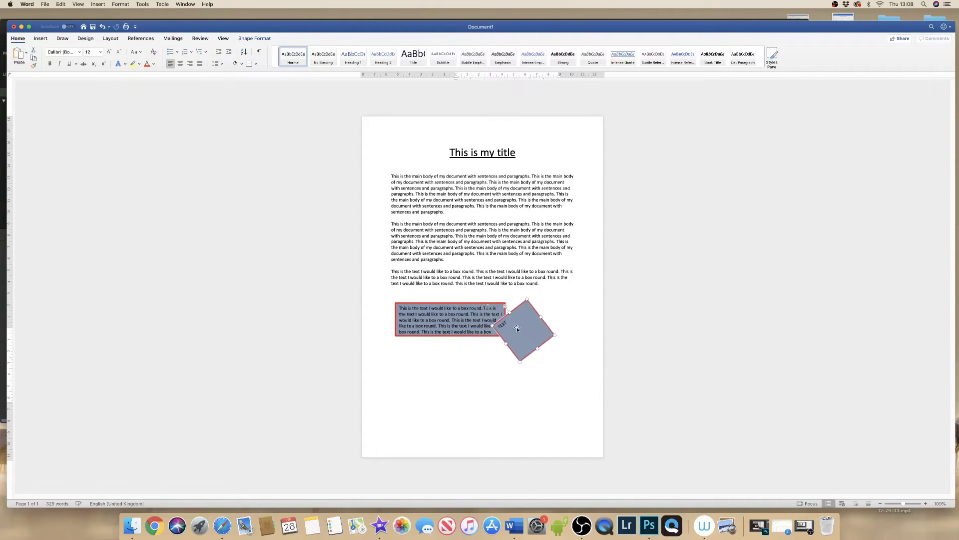
pyautogui.moveTo(526, 324); pyautogui.dragTo(525, 391)
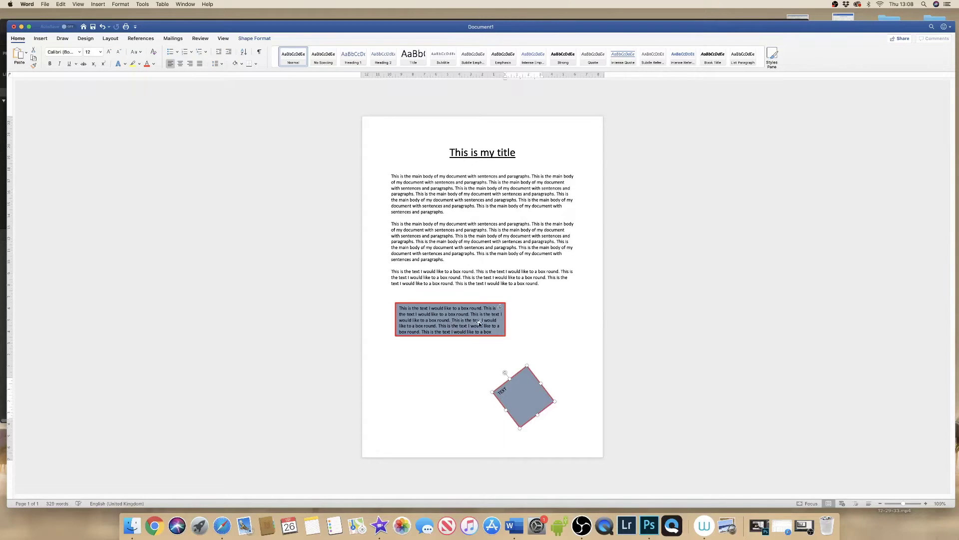
# Step: Apply the white-filled, blue-outlined preset text effect to the visible wording in the original text box
pyautogui.doubleClick(494, 331)
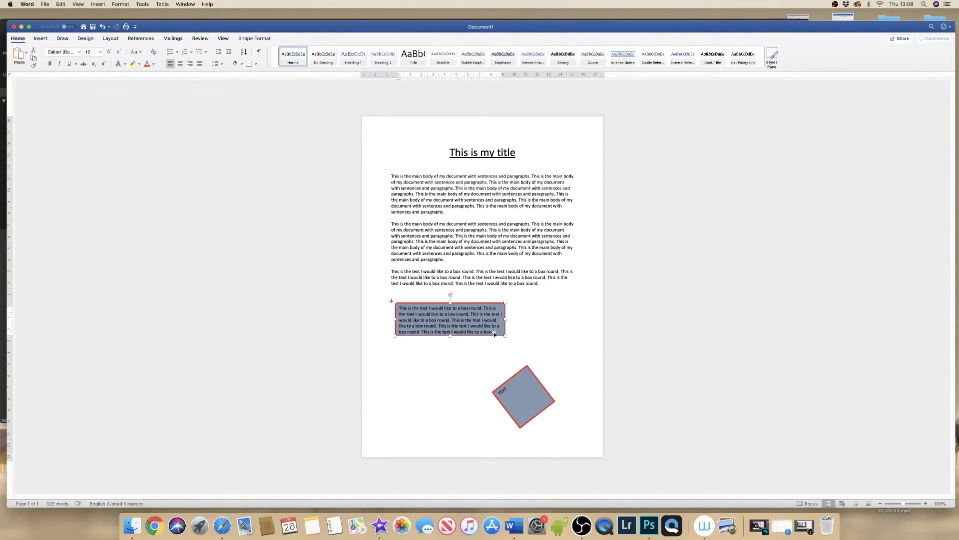
pyautogui.click(493, 329)
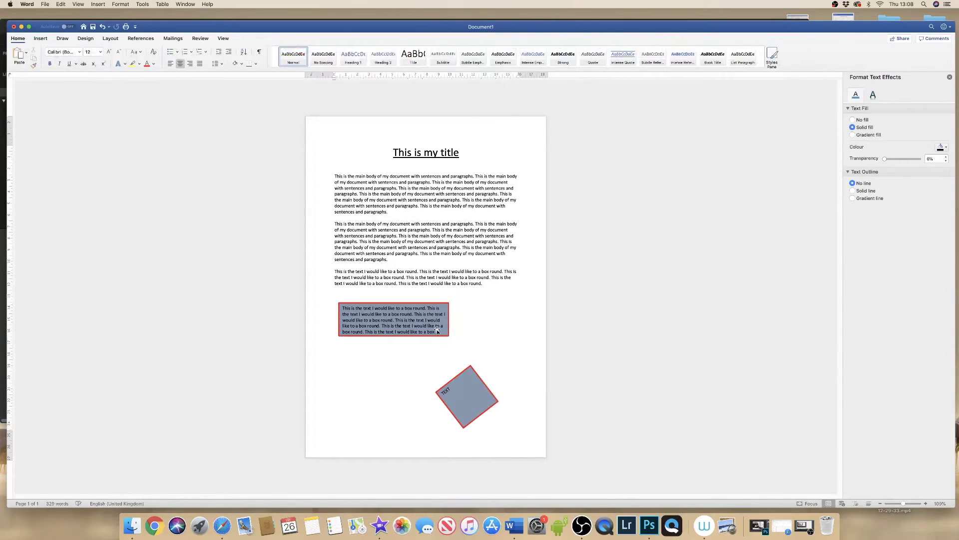
pyautogui.click(437, 329)
pyautogui.moveTo(433, 331); pyautogui.dragTo(345, 309)
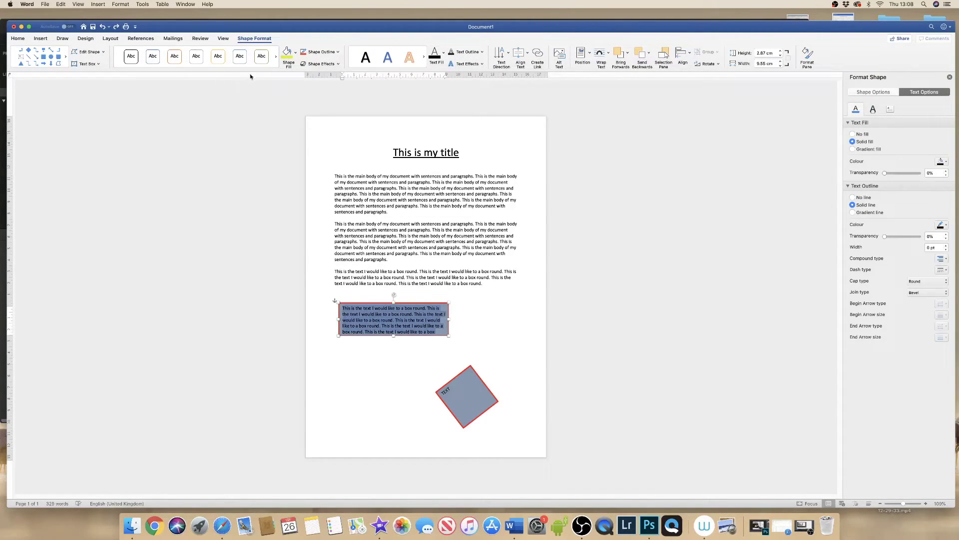
pyautogui.click(18, 39)
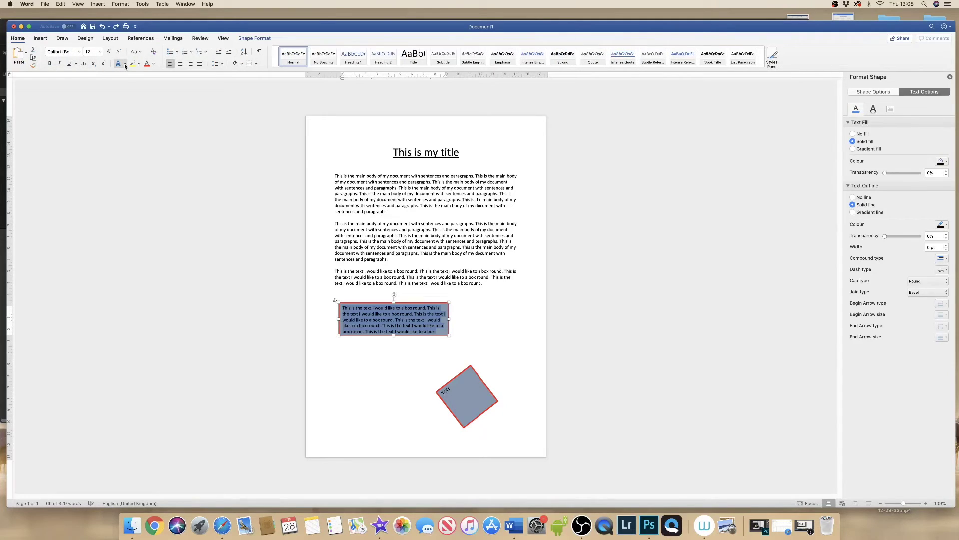
pyautogui.click(80, 52)
pyautogui.click(80, 53)
pyautogui.click(125, 64)
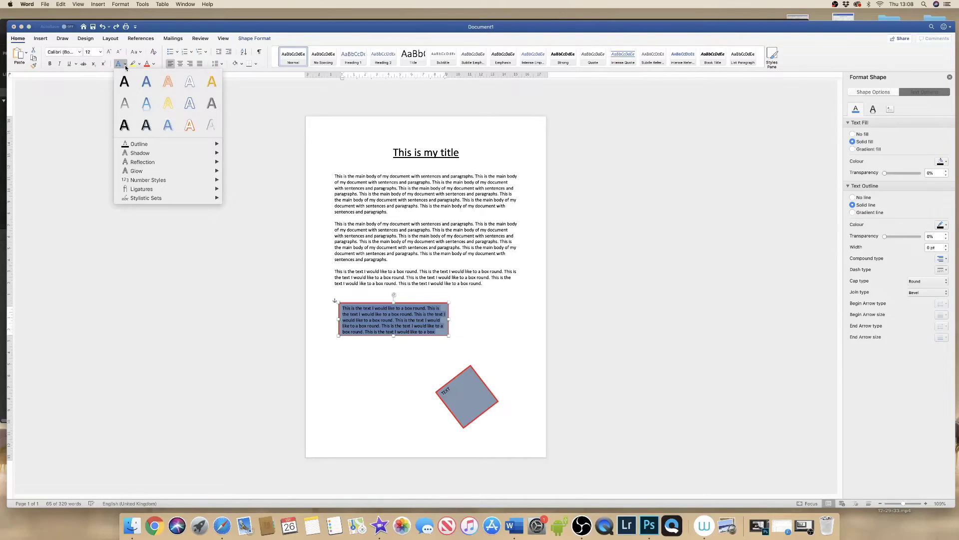
pyautogui.click(190, 106)
# Step: Enlarge the original text box to fit its wording and apply the same white, blue-outlined effect to all its text
pyautogui.moveTo(449, 335); pyautogui.dragTo(468, 394)
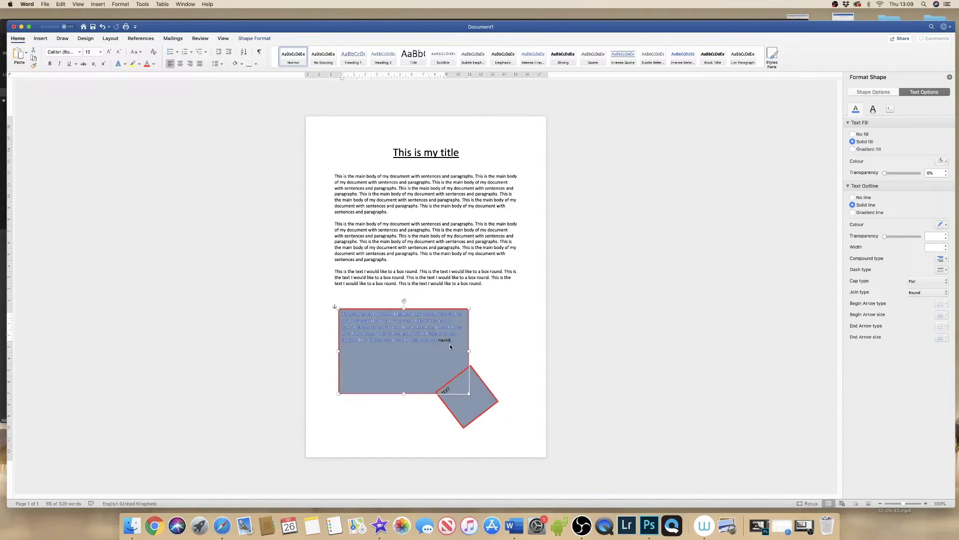
pyautogui.moveTo(454, 339); pyautogui.dragTo(244, 194)
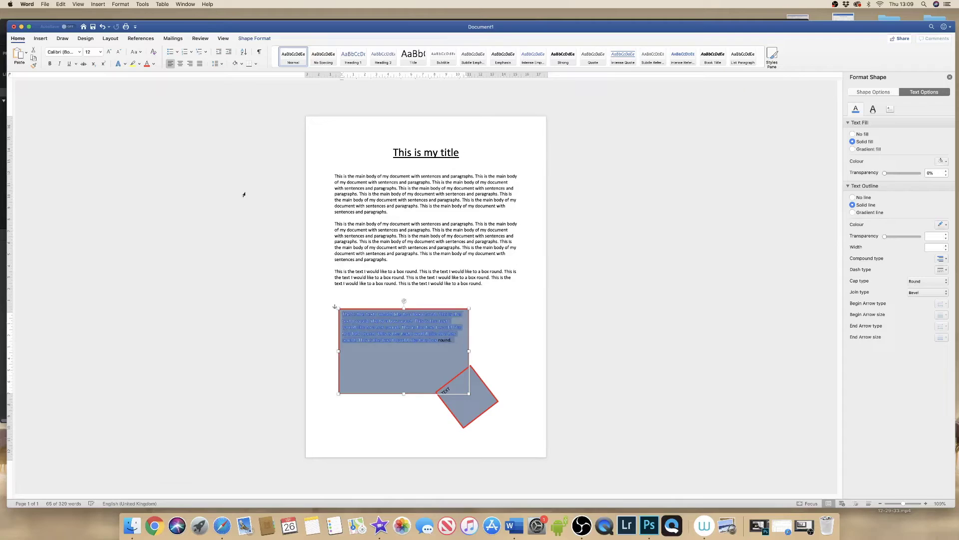
pyautogui.click(125, 63)
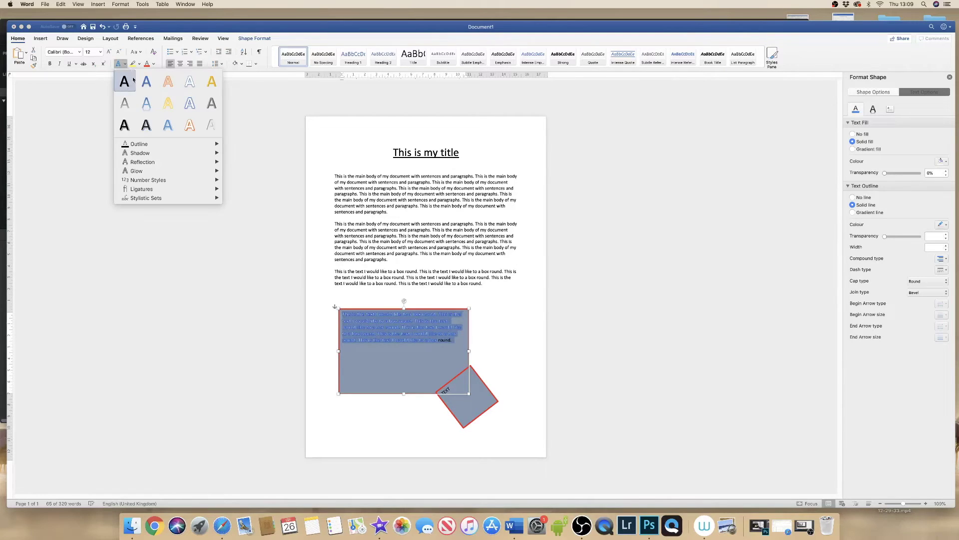
pyautogui.click(191, 106)
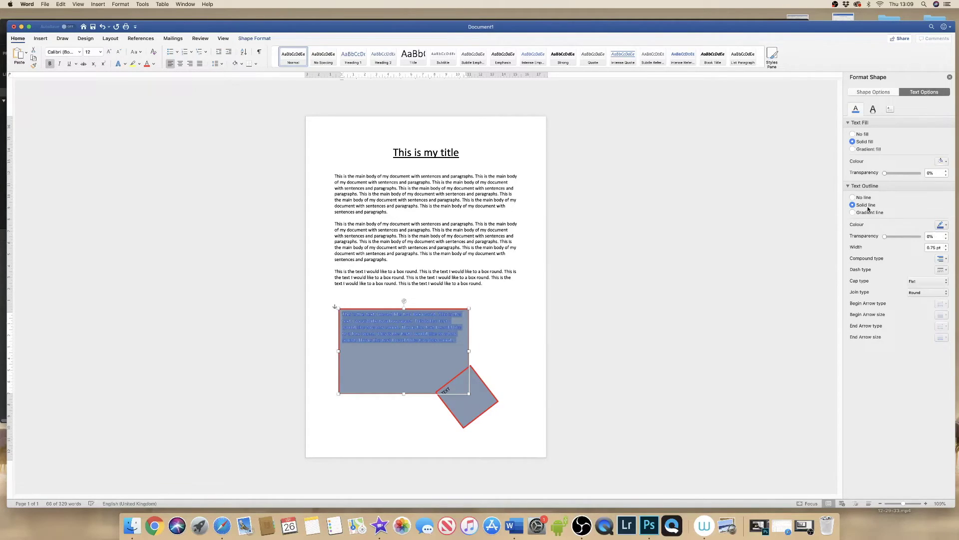
# Step: Change the outline colour of the large box's text to red and increase its font size to 18
pyautogui.click(945, 227)
pyautogui.click(898, 298)
pyautogui.click(108, 52)
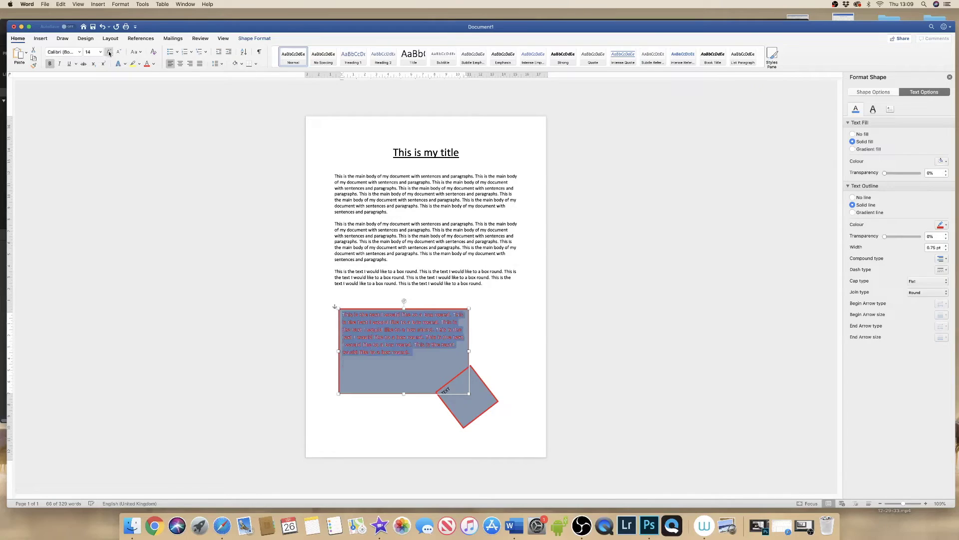
pyautogui.click(108, 52)
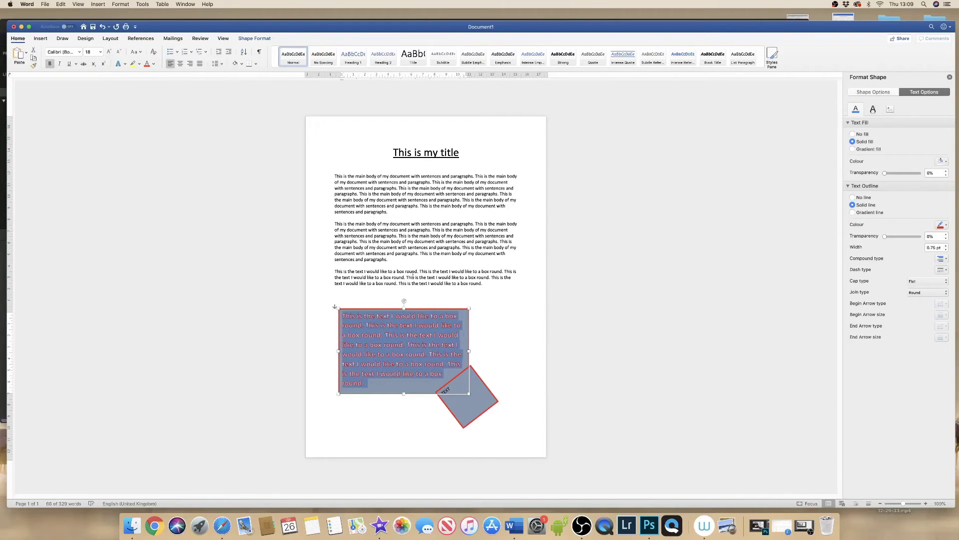
pyautogui.click(487, 301)
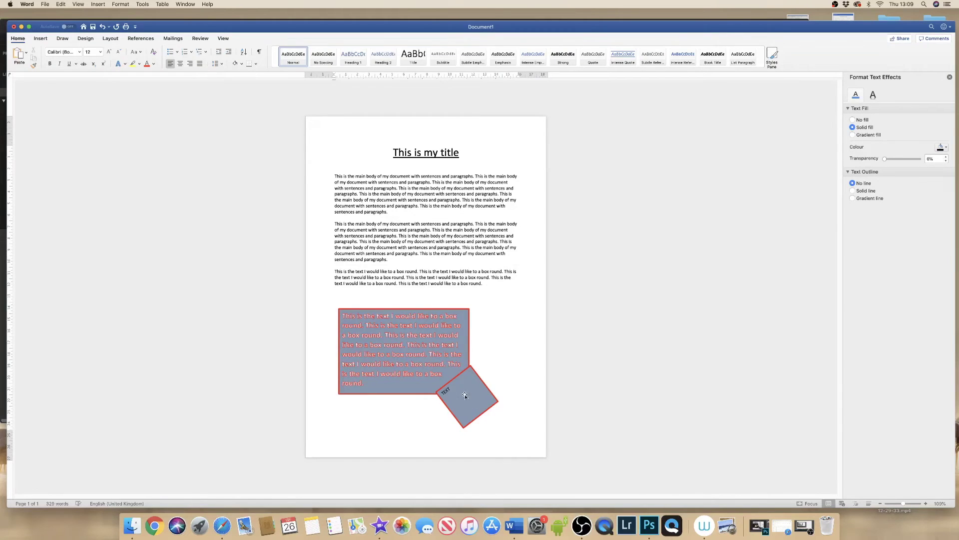
# Step: Send the tilted TEXT box backward behind the large text box and move it to overlap that box's upper-right corner
pyautogui.moveTo(467, 396)
pyautogui.mouseDown()
pyautogui.moveTo(454, 391)
pyautogui.moveTo(496, 385)
pyautogui.moveTo(472, 383)
pyautogui.moveTo(478, 394)
pyautogui.mouseUp()
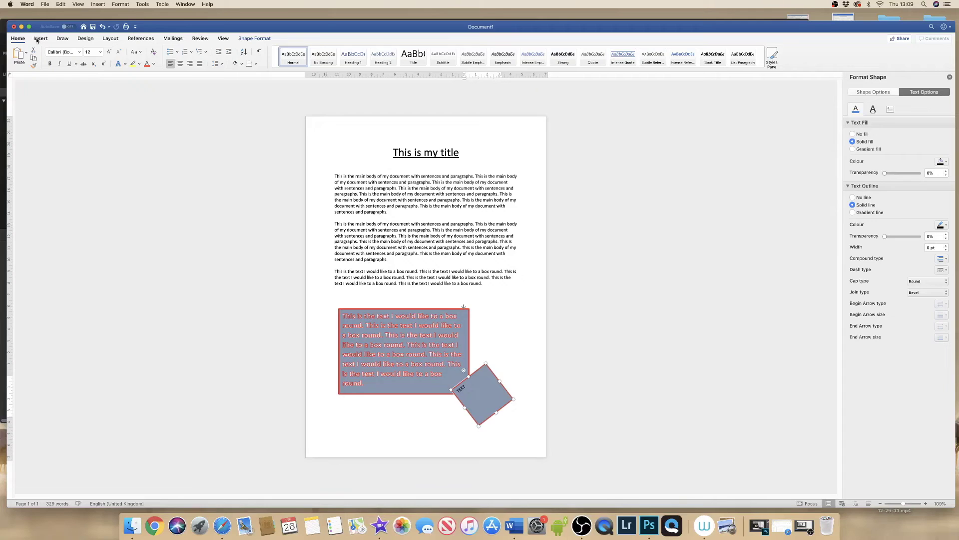
pyautogui.click(110, 40)
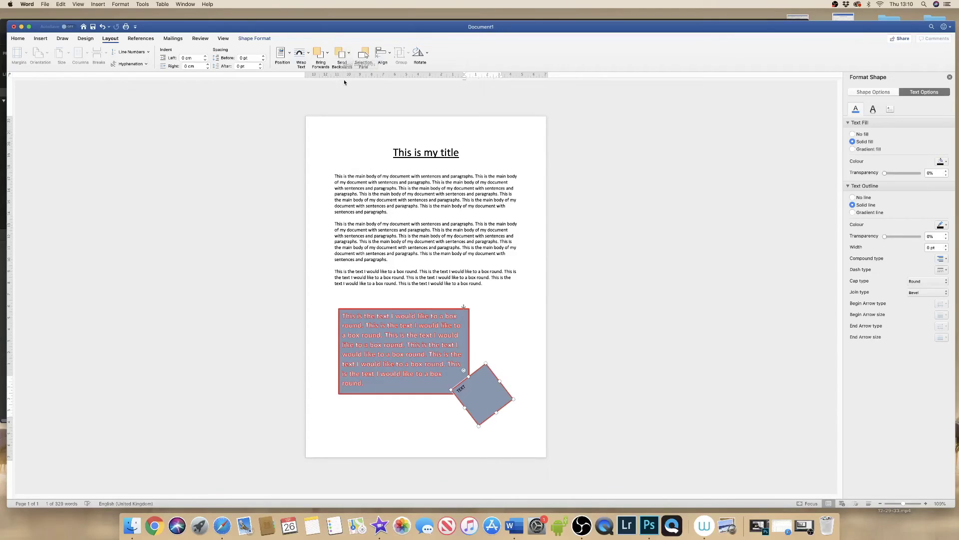
pyautogui.click(339, 54)
pyautogui.click(488, 327)
pyautogui.moveTo(483, 400); pyautogui.dragTo(492, 327)
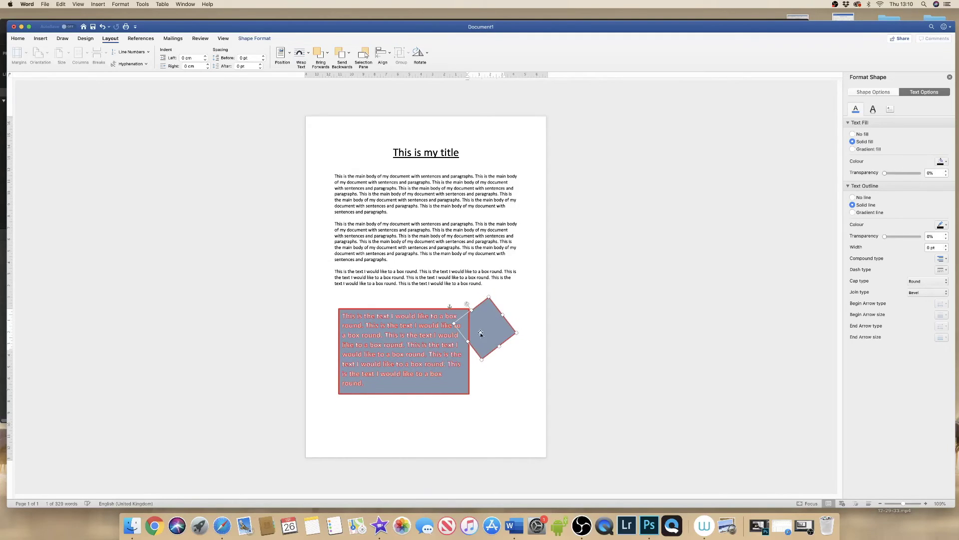
pyautogui.click(339, 55)
pyautogui.moveTo(483, 374); pyautogui.dragTo(463, 369)
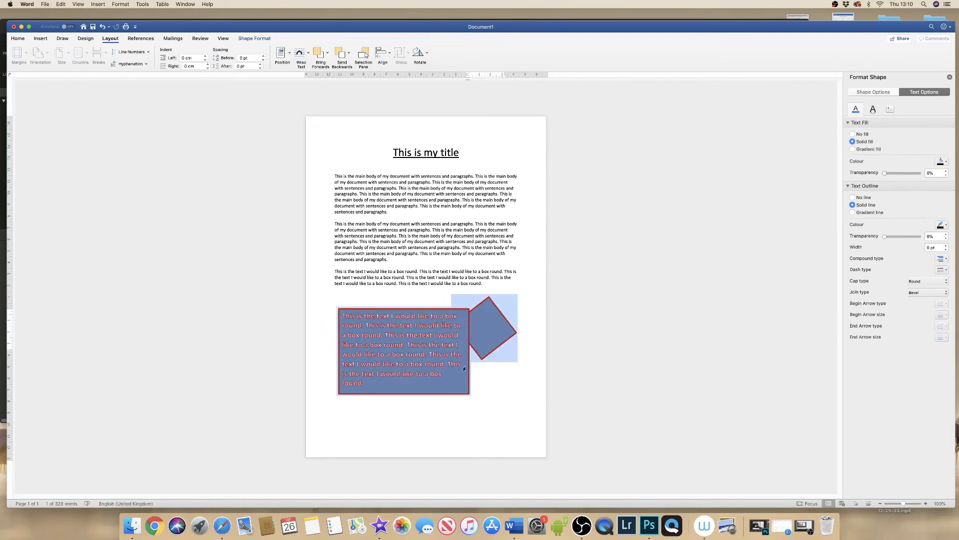
# Step: Send the large text box backward behind the TEXT box, and adjust the TEXT box's position over its upper-right corner
pyautogui.click(425, 340)
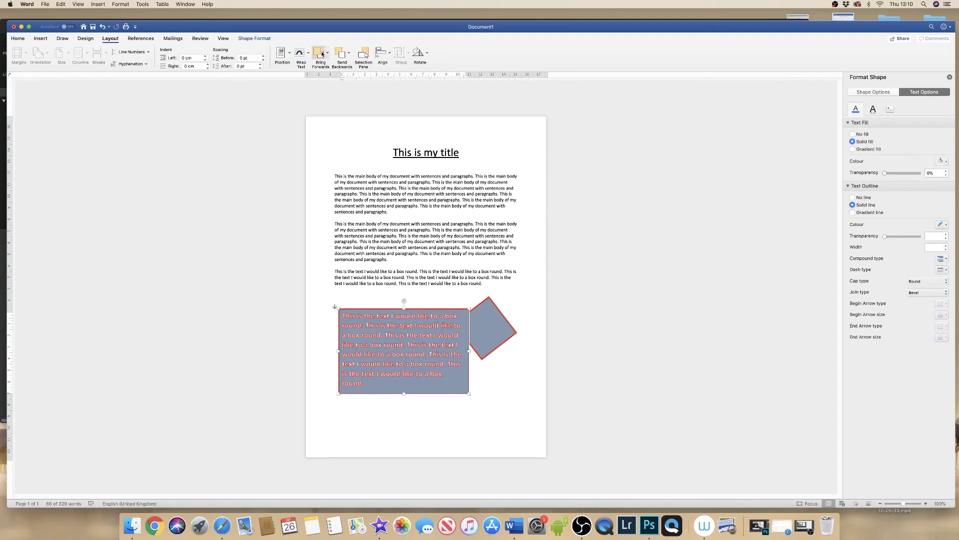
pyautogui.click(342, 55)
pyautogui.click(491, 321)
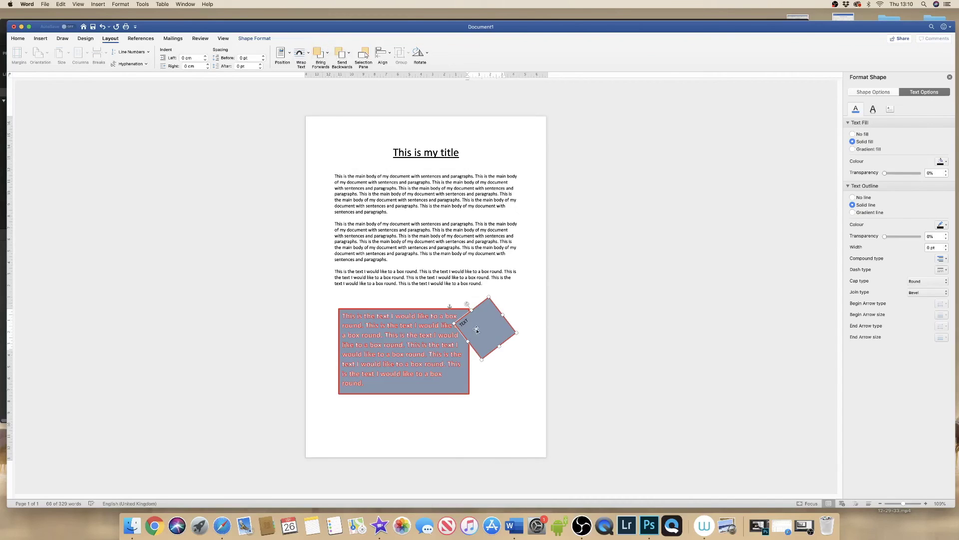
pyautogui.moveTo(482, 329)
pyautogui.mouseDown()
pyautogui.moveTo(494, 326)
pyautogui.moveTo(485, 332)
pyautogui.moveTo(480, 322)
pyautogui.mouseUp()
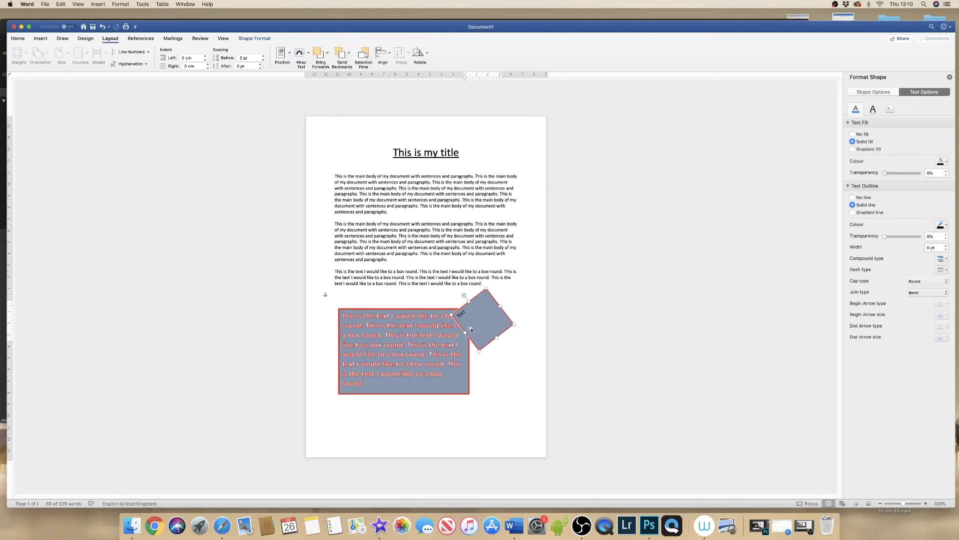
pyautogui.moveTo(483, 321); pyautogui.dragTo(490, 340)
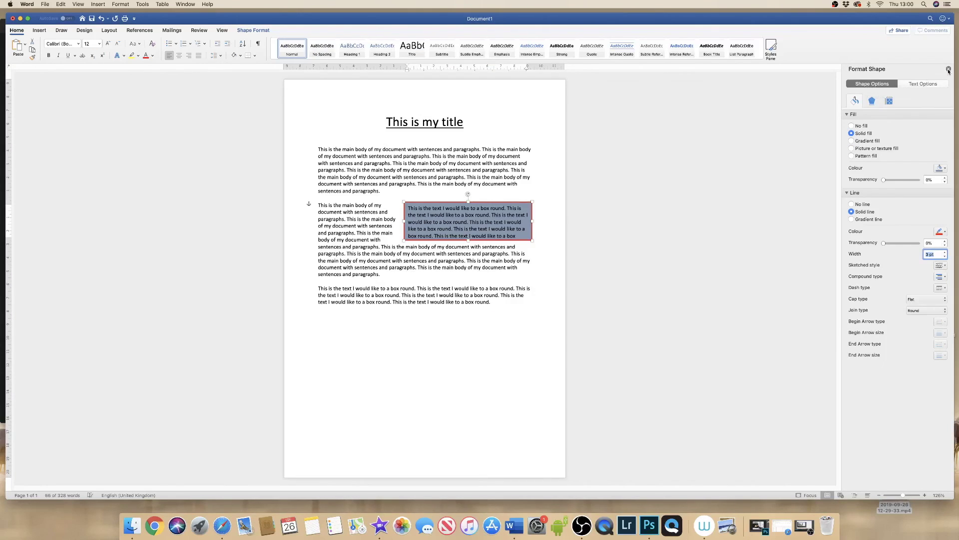
# Step: Close the shape formatting options and move the text box from the second paragraph to below the last paragraph
pyautogui.click(949, 70)
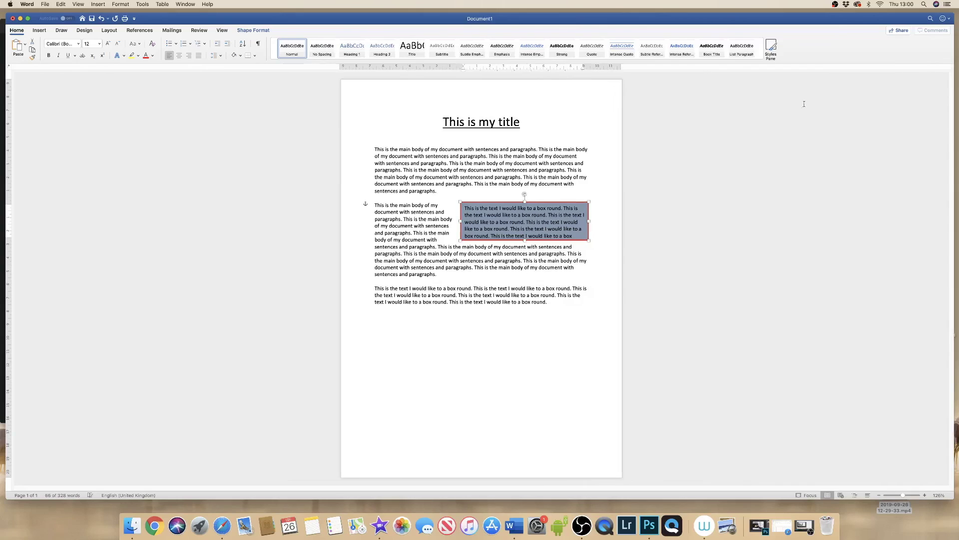
pyautogui.moveTo(520, 221); pyautogui.dragTo(436, 308)
pyautogui.click(521, 318)
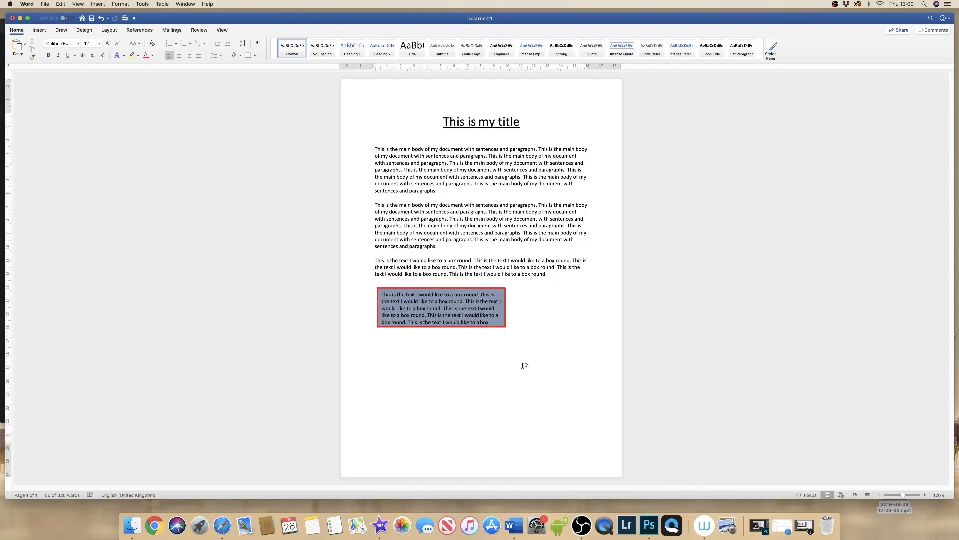